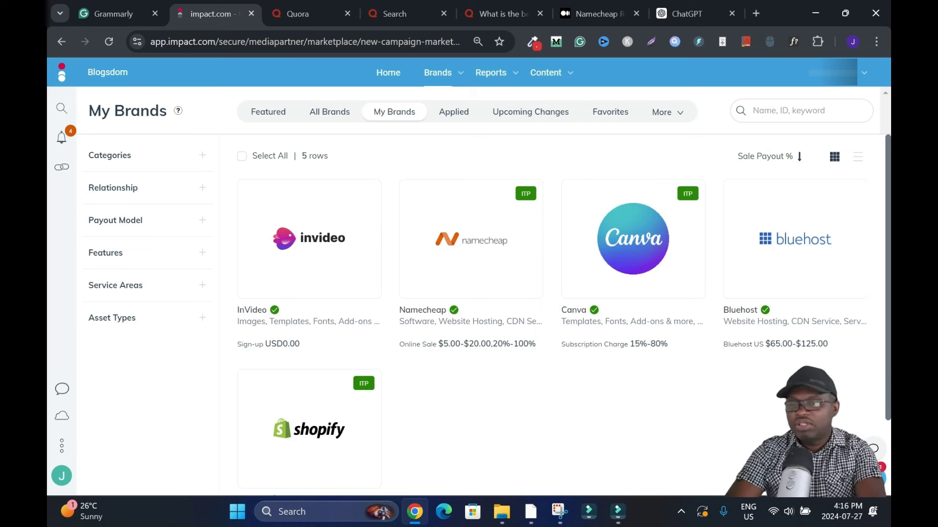
Step: Open Namecheap's assets from My Brands and view the tracking link of the "Summer Sale: Up to 97% off" coupon
mouse_move(470, 239)
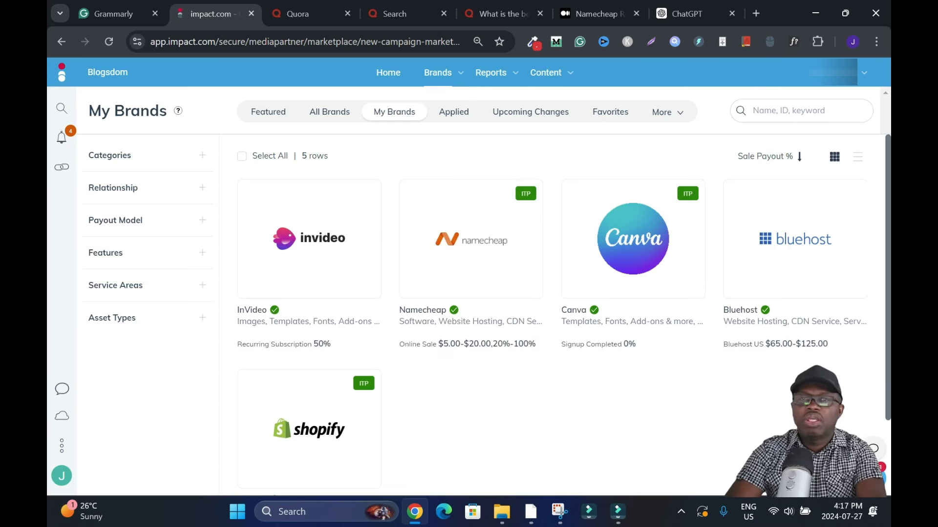
mouse_move(438, 72)
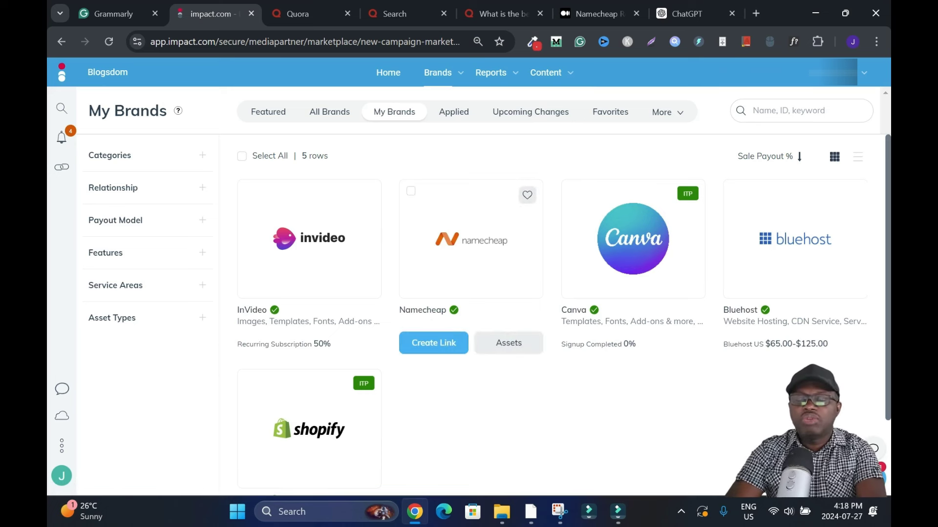
left_click(508, 343)
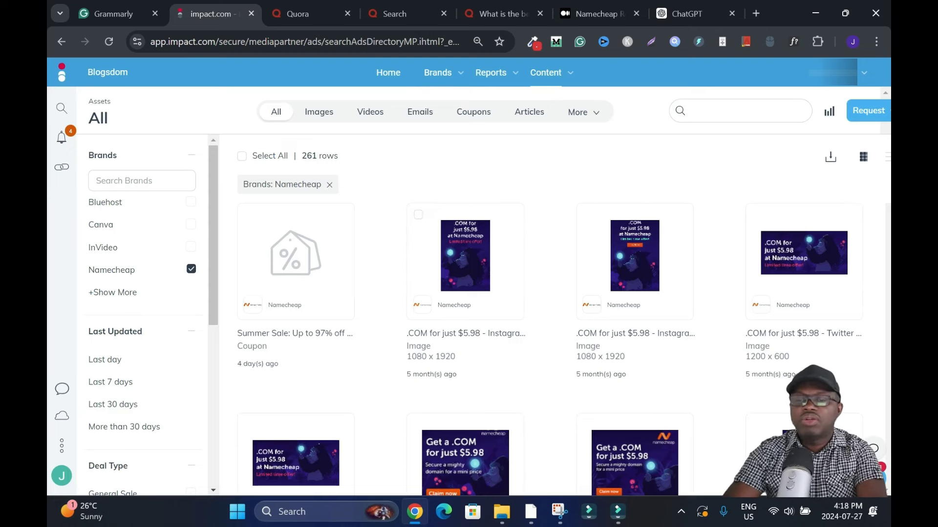
scroll(465, 262, "down", 15)
scroll(465, 261, "up", 15)
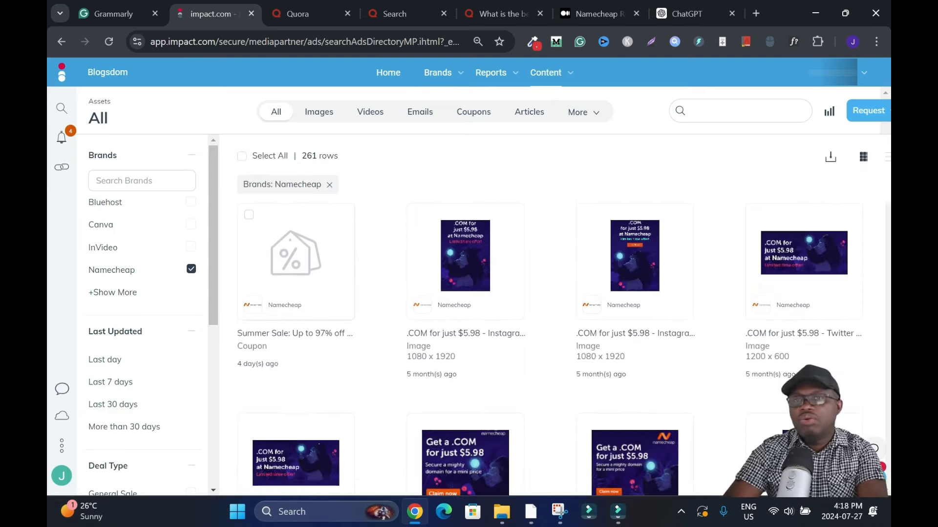
left_click(291, 247)
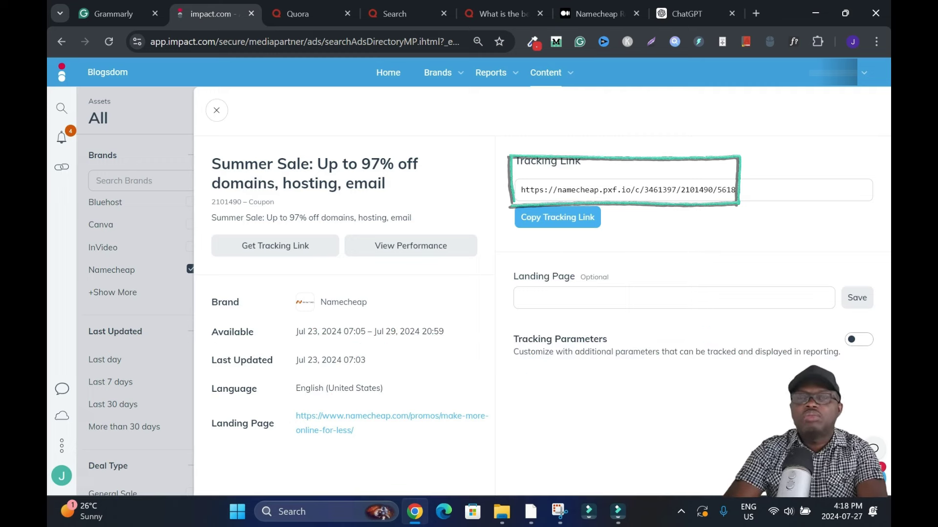
Step: Switch to the Medium article "Namecheap Review: Affordable and the Best Web Hosting Now?" and examine its content, Namecheap links and affiliate disclaimer
key("ctrl+6")
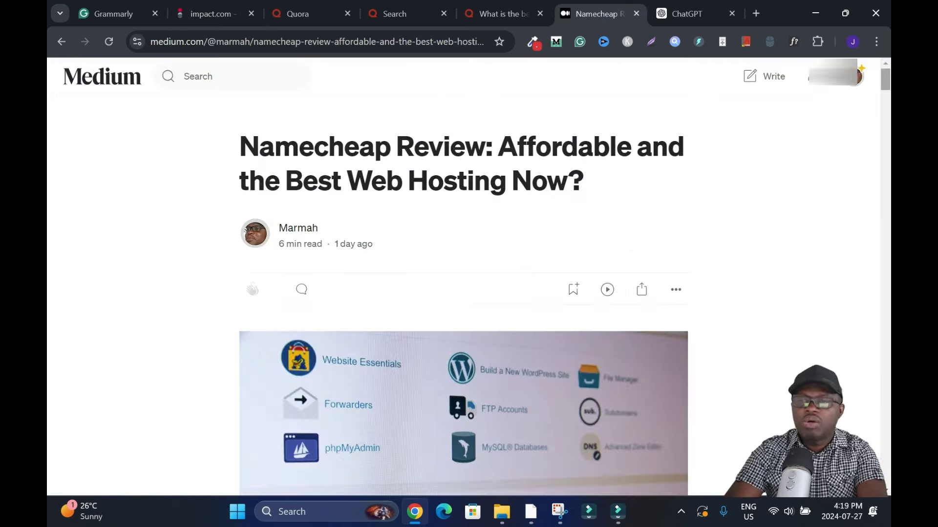
scroll(463, 277, "down", 4)
scroll(463, 274, "down", 20)
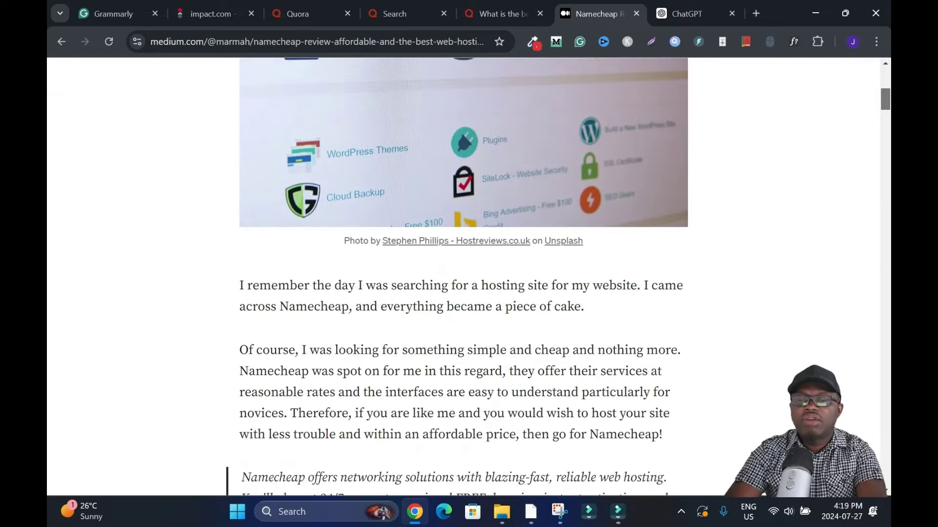
scroll(463, 274, "down", 20)
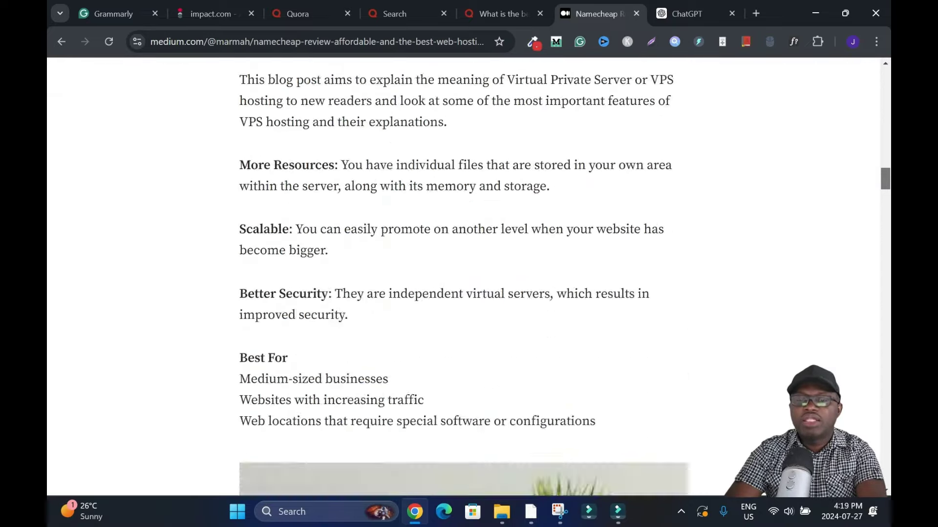
scroll(463, 273, "down", 20)
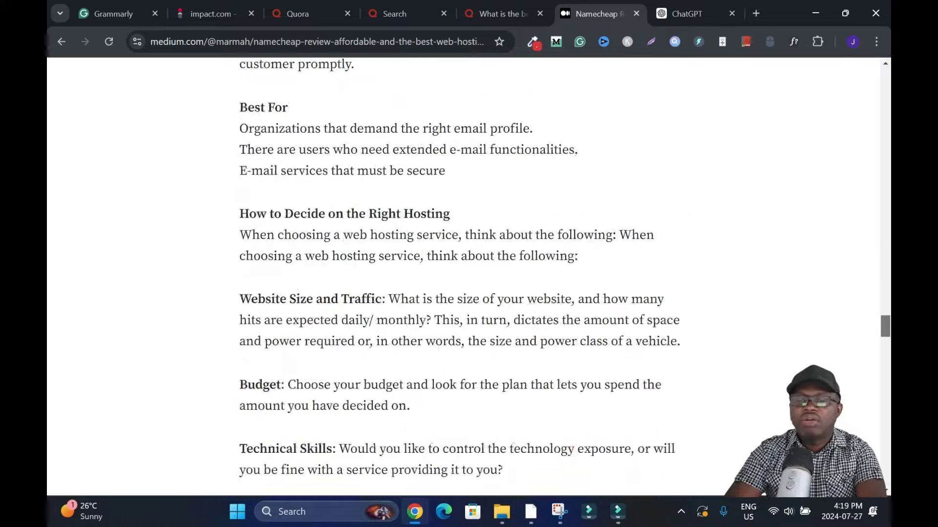
scroll(463, 273, "up", 8)
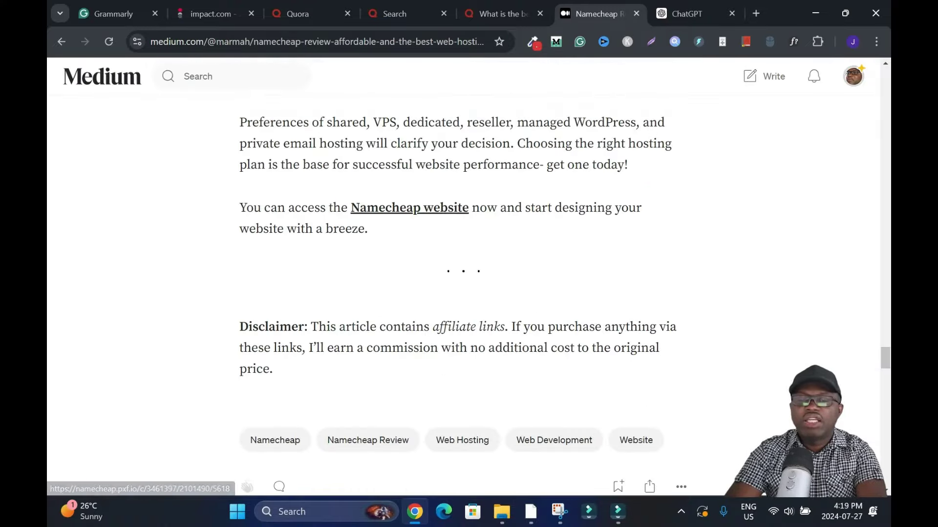
scroll(463, 274, "up", 20)
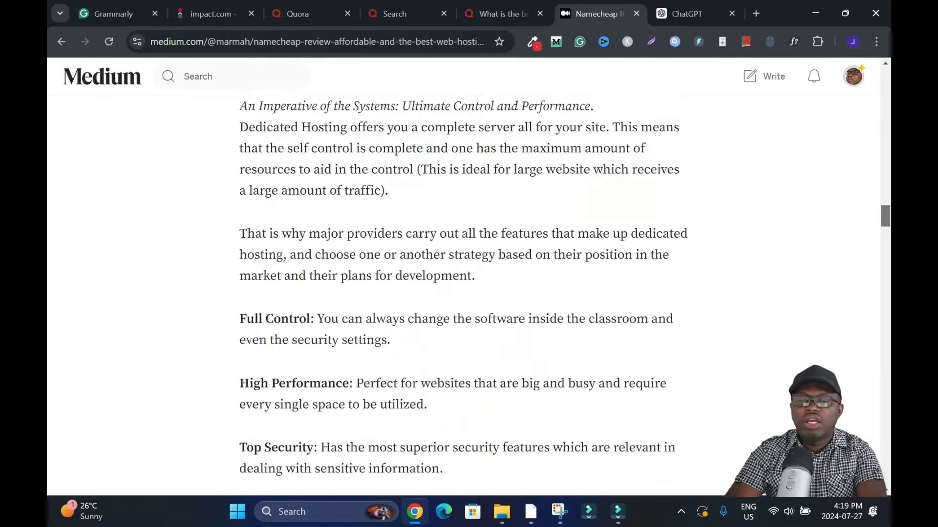
scroll(464, 273, "down", 17)
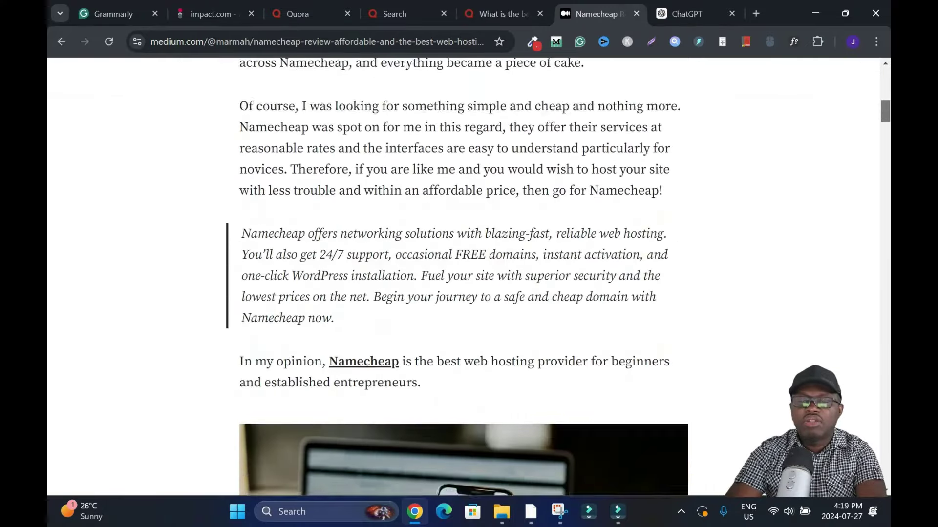
scroll(464, 273, "up", 9)
scroll(464, 274, "up", 5)
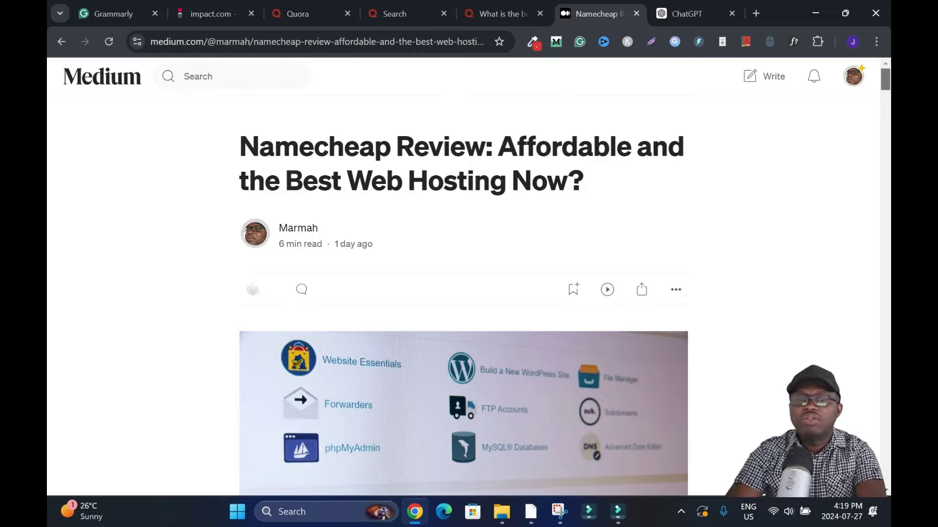
scroll(464, 273, "down", 20)
scroll(463, 274, "down", 20)
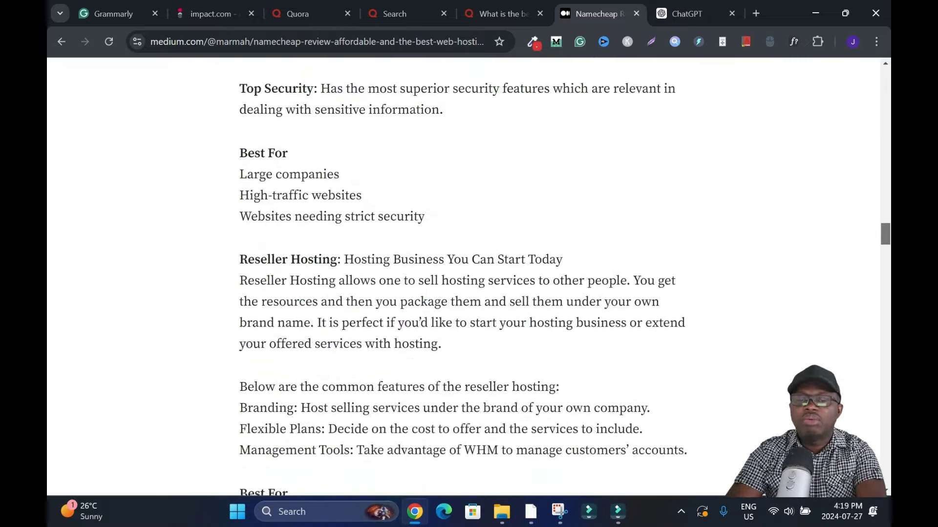
scroll(464, 273, "down", 4)
scroll(463, 274, "down", 12)
scroll(464, 274, "down", 15)
key("Home")
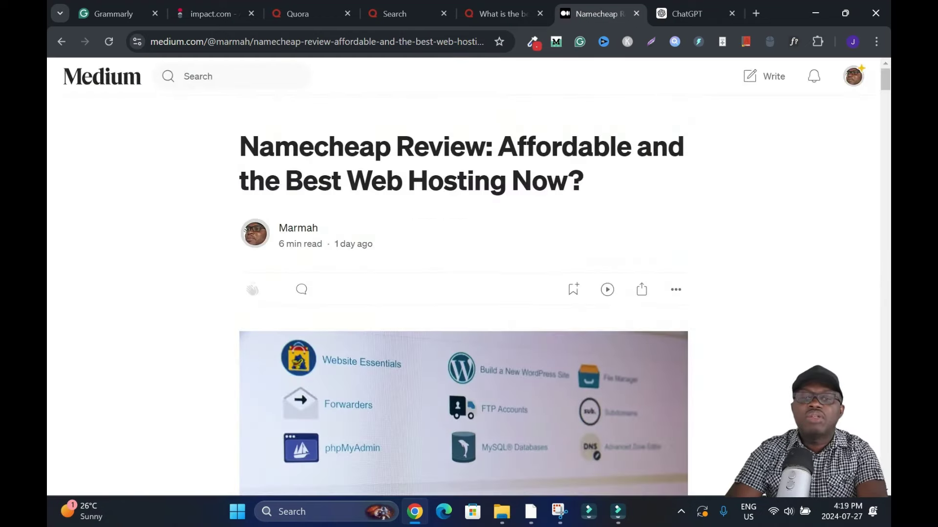
Step: Switch to Quora and search for "web hosting"
left_click(297, 14)
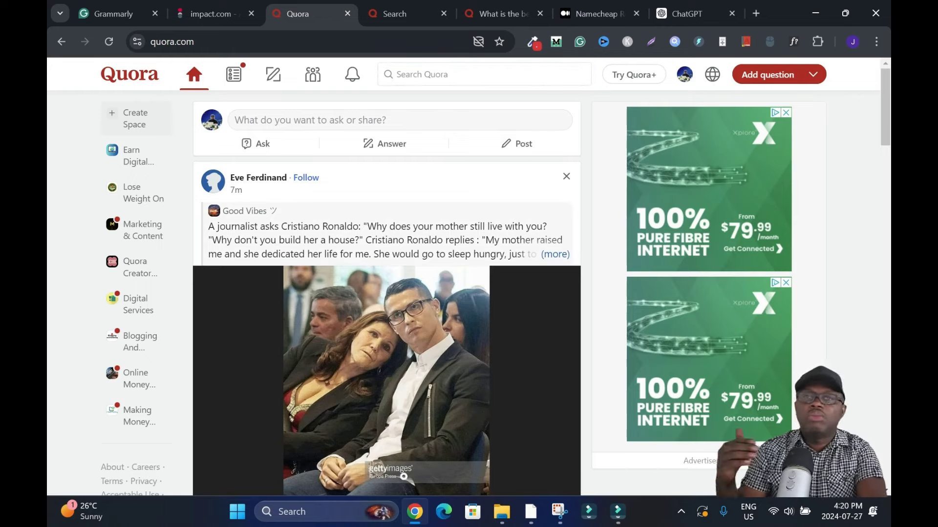
left_click(484, 74)
type("web")
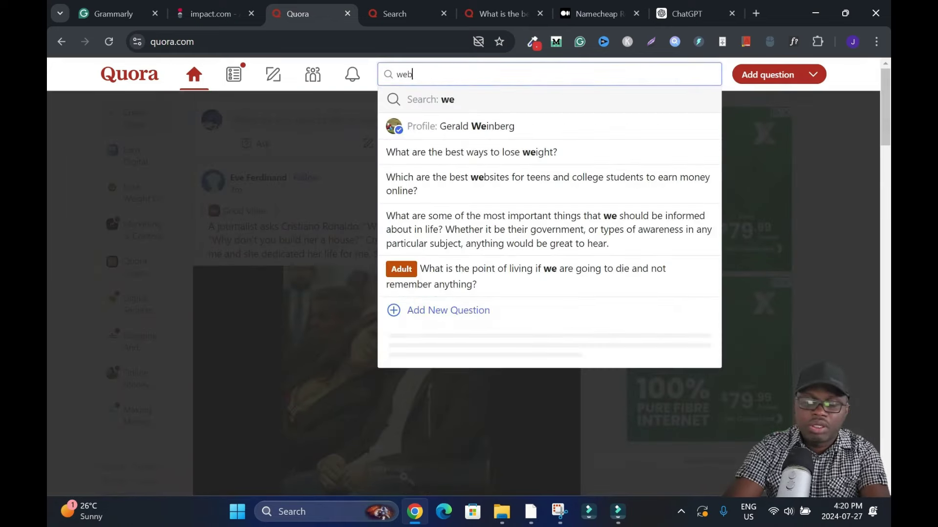
type(" hosting")
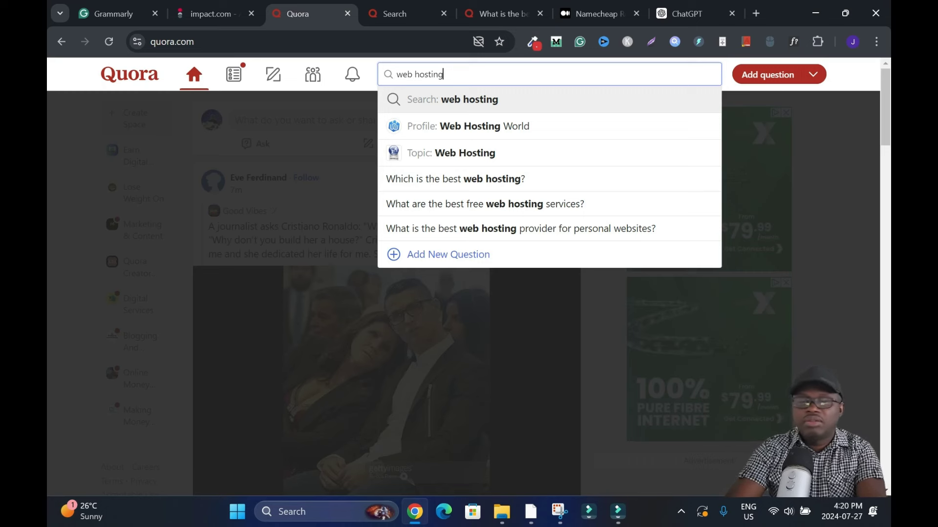
key("Return")
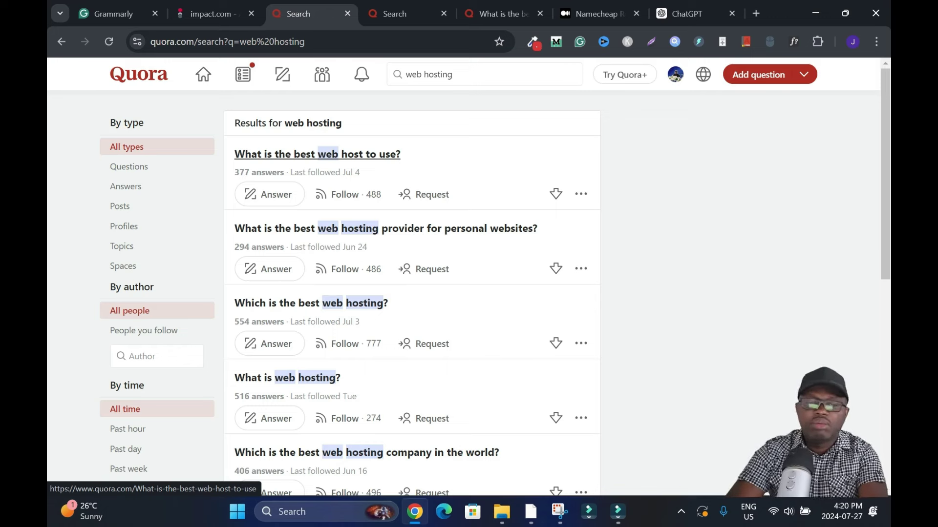
Step: Browse the web hosting questions and the time filters in the Quora search results
scroll(318, 154, "down", 4)
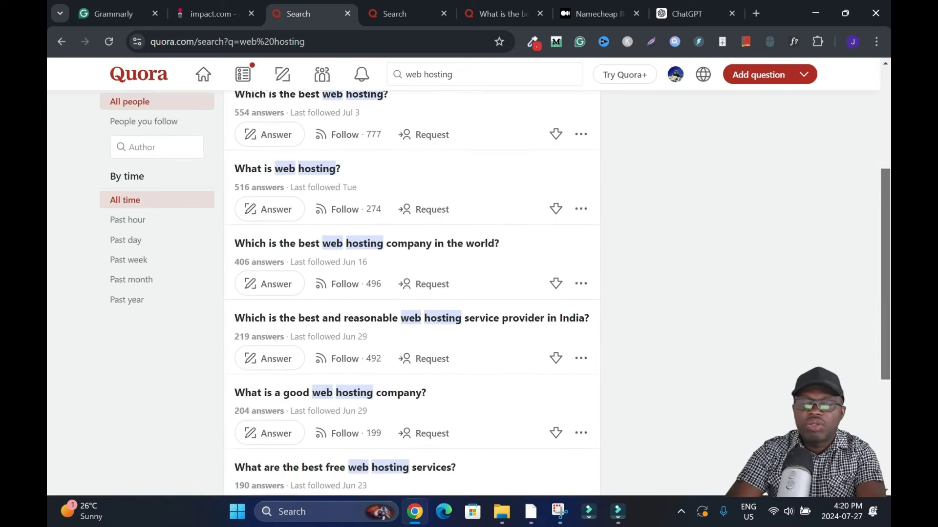
scroll(412, 293, "down", 6)
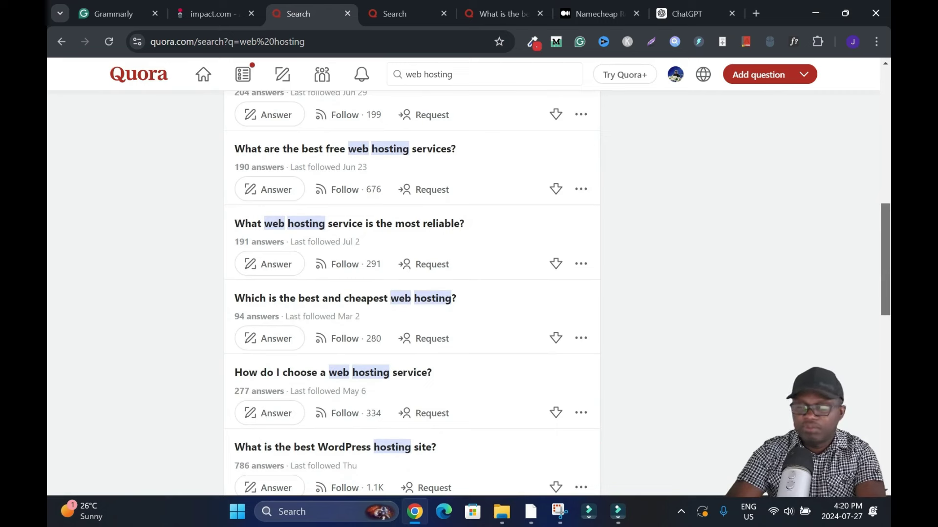
scroll(412, 293, "up", 9)
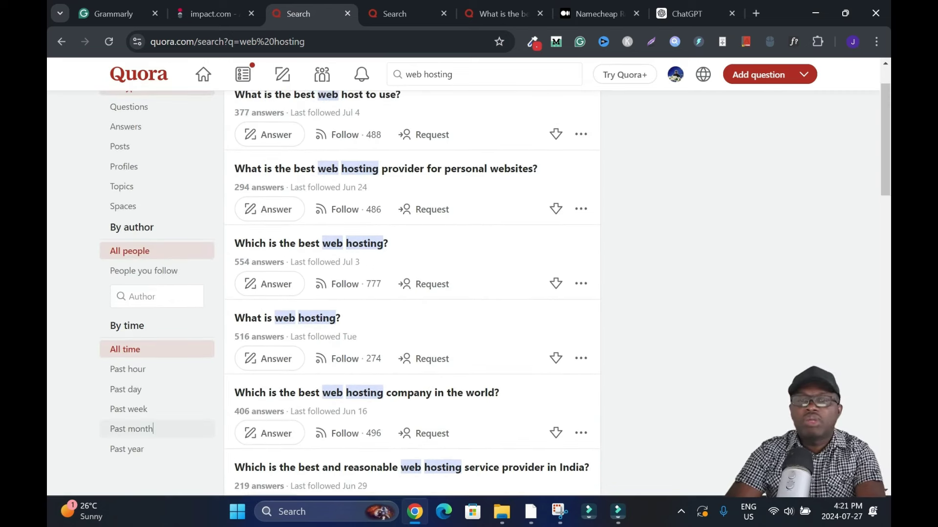
scroll(153, 428, "up", 1)
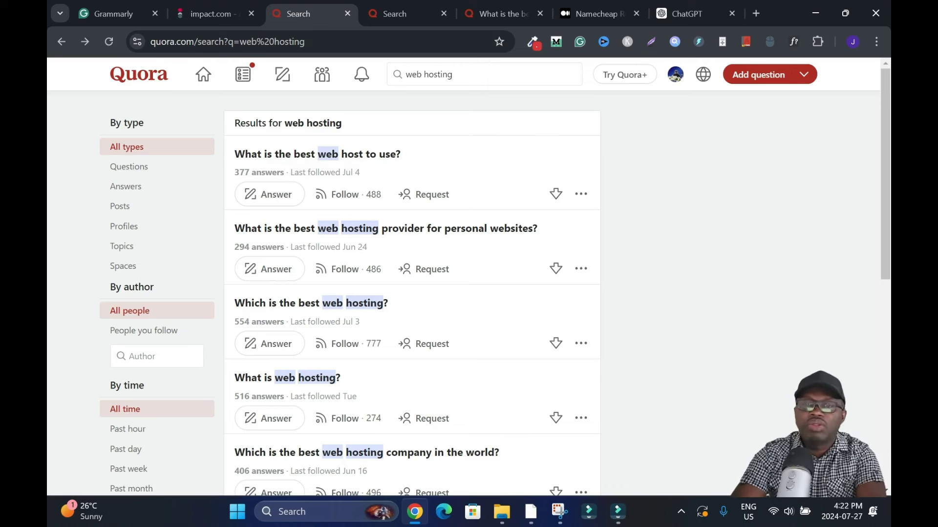
scroll(411, 293, "down", 5)
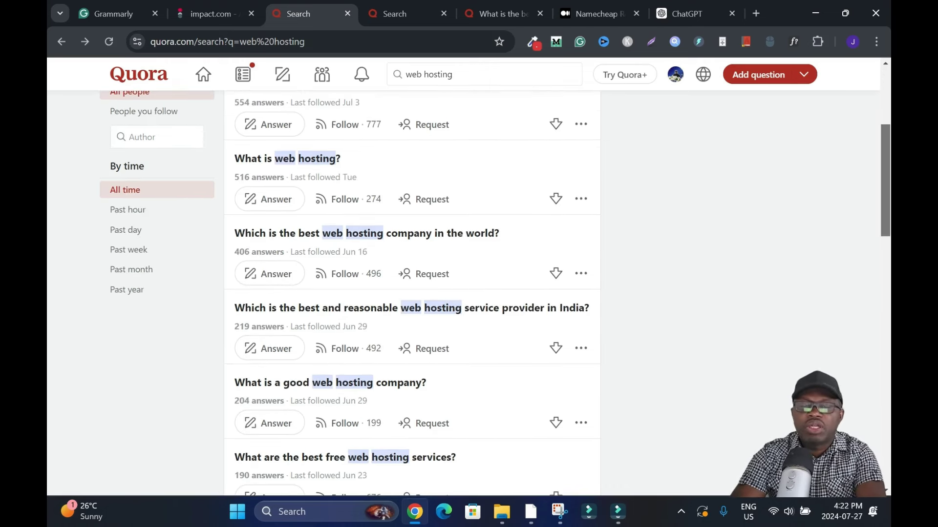
scroll(349, 191, "up", 5)
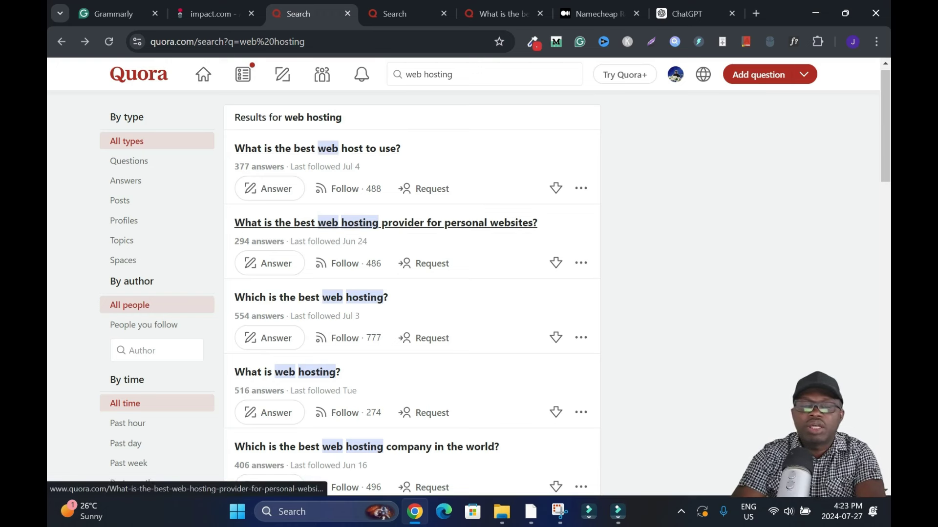
scroll(325, 300, "up", 1)
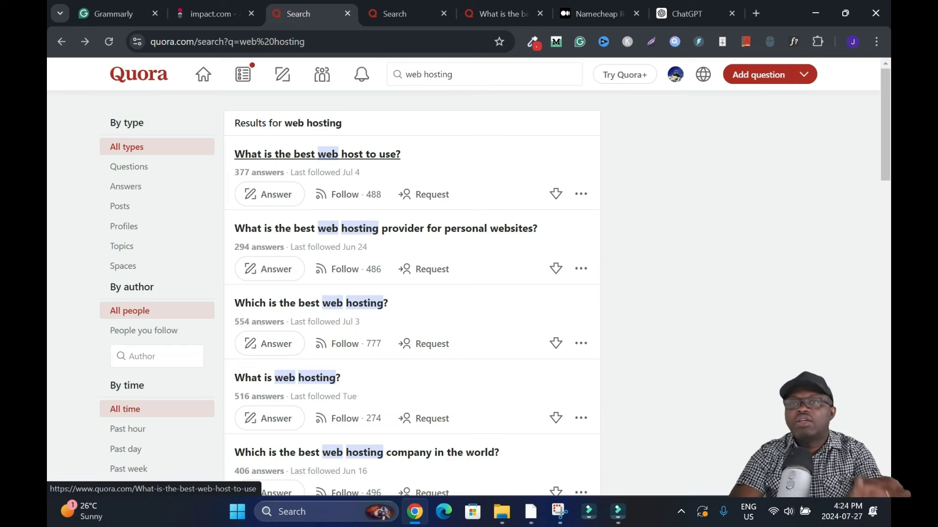
Step: Return to the Medium Namecheap review and skim through it from start to end
left_click(599, 14)
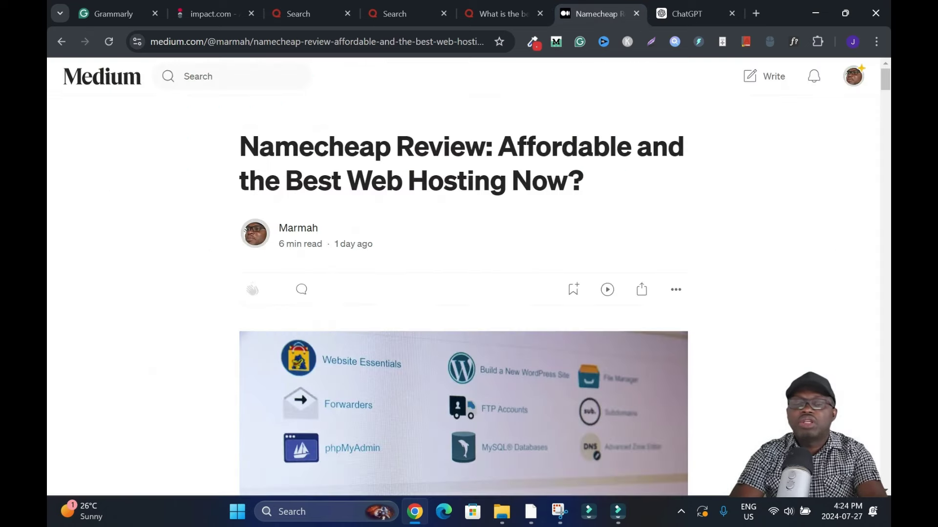
scroll(463, 274, "down", 10)
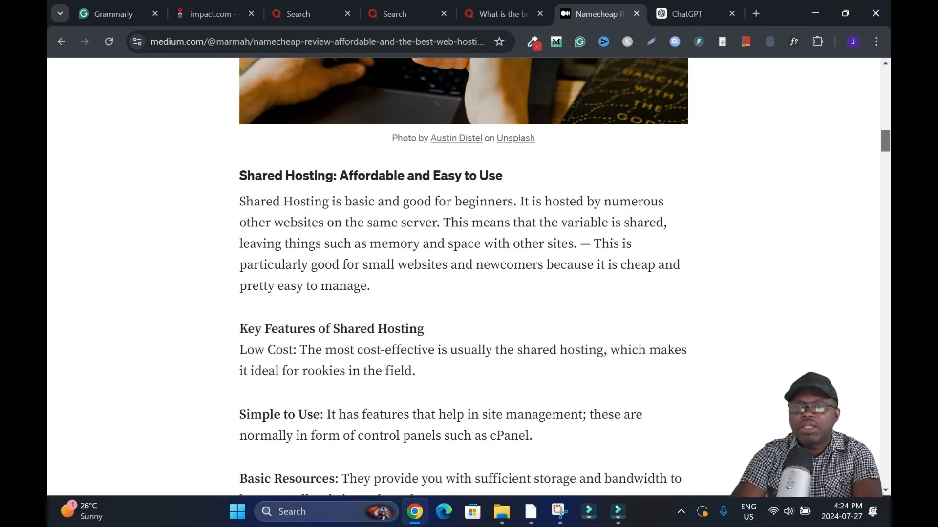
scroll(463, 273, "down", 15)
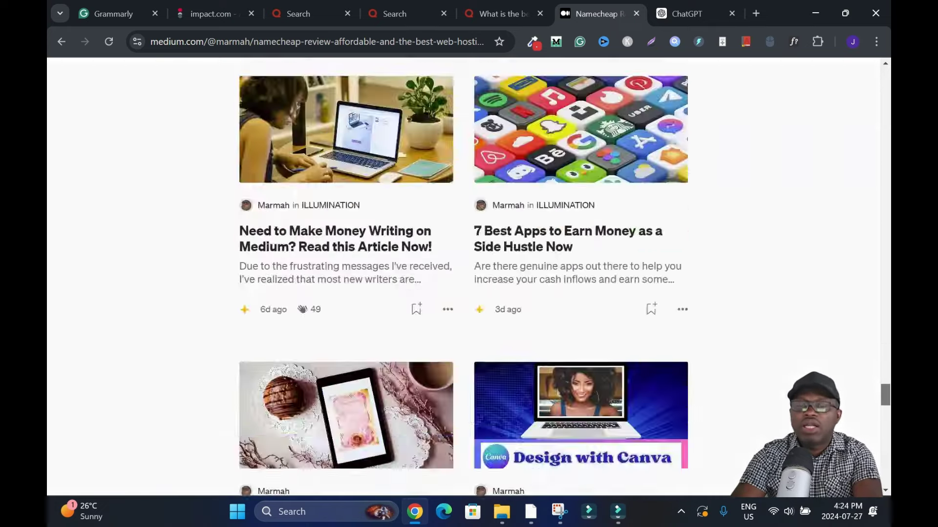
left_click_drag(884, 395, 885, 78)
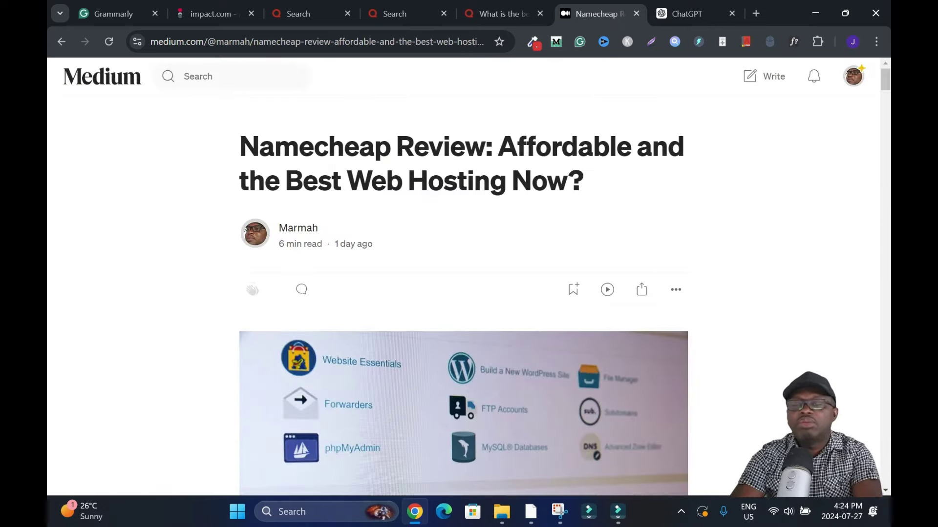
mouse_move(885, 79)
left_mouse_down()
mouse_move(884, 104)
mouse_move(884, 78)
left_mouse_up()
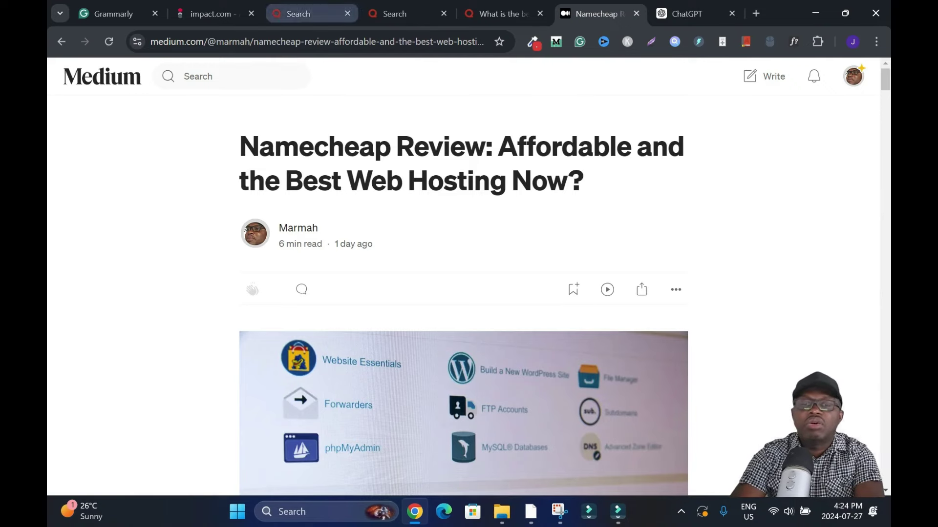
Step: Open the Quora question "What is the best web host to use?" in a new tab, closing the older Quora tabs, and view its first answers
left_click(310, 14)
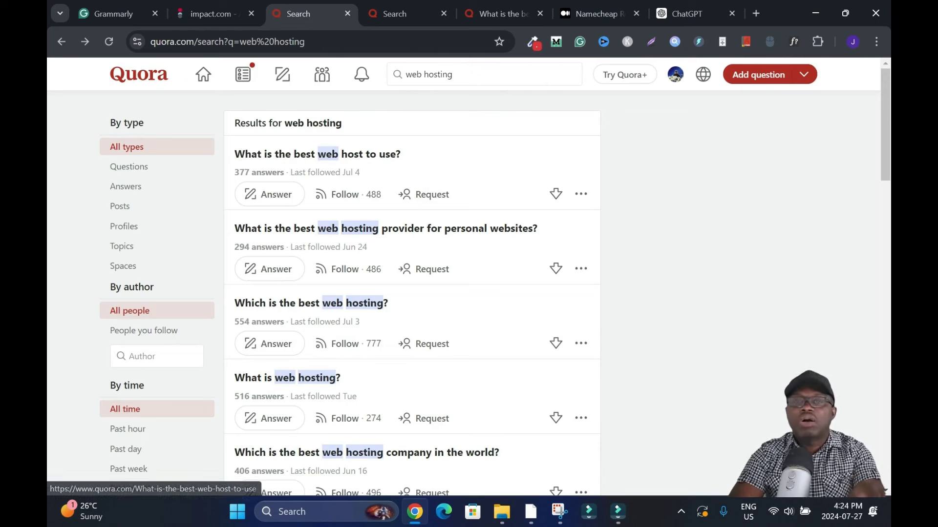
right_click(266, 171)
left_click(314, 184)
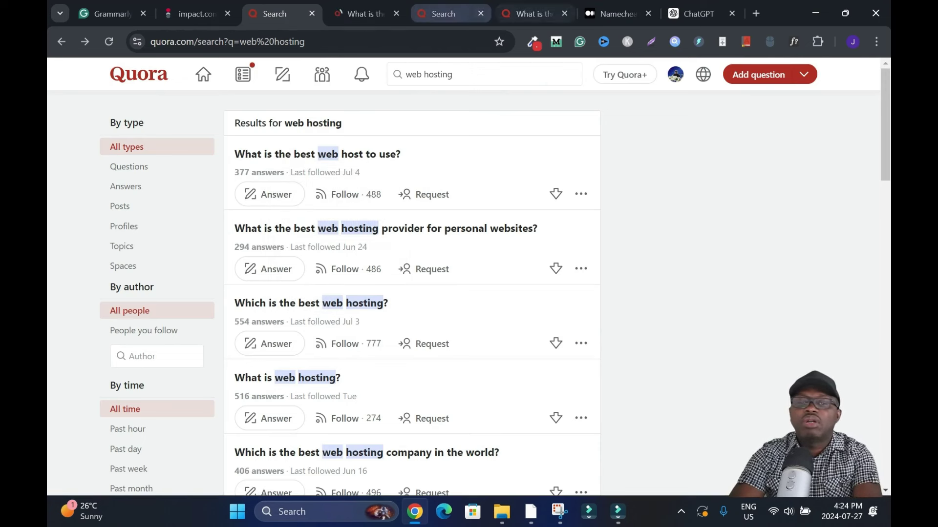
left_click(480, 13)
left_click(365, 14)
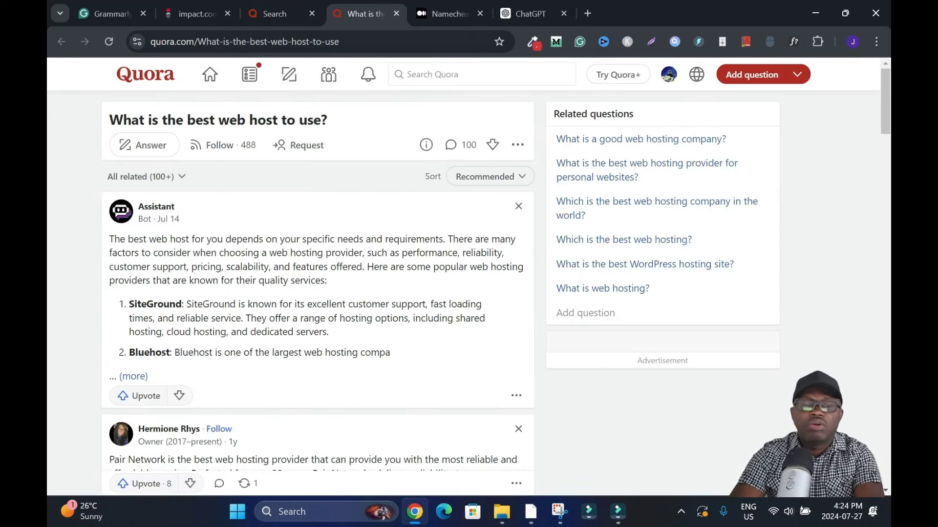
left_click_drag(885, 81, 885, 85)
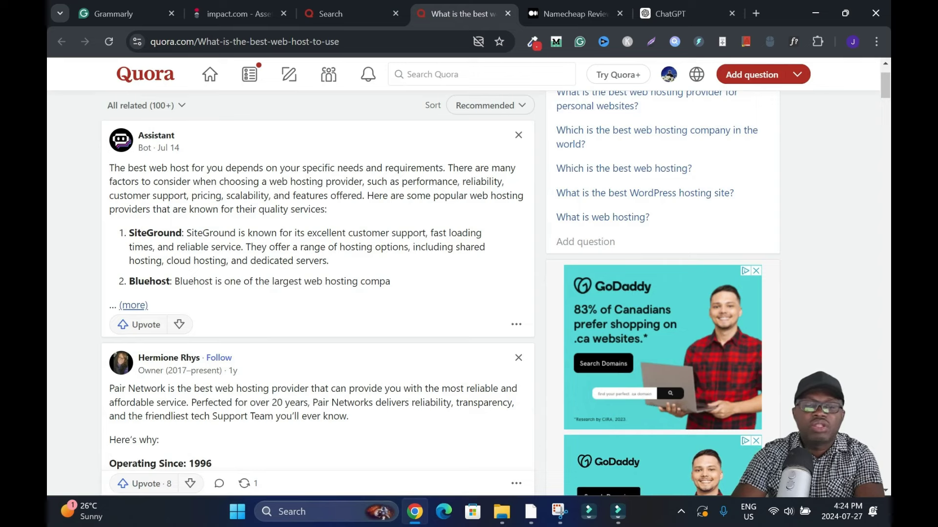
Step: Expand the Assistant's answer, skim through the existing answers to "What is the best web host to use?", and close the question's tab
left_click(134, 305)
scroll(137, 305, "down", 12)
scroll(318, 293, "down", 15)
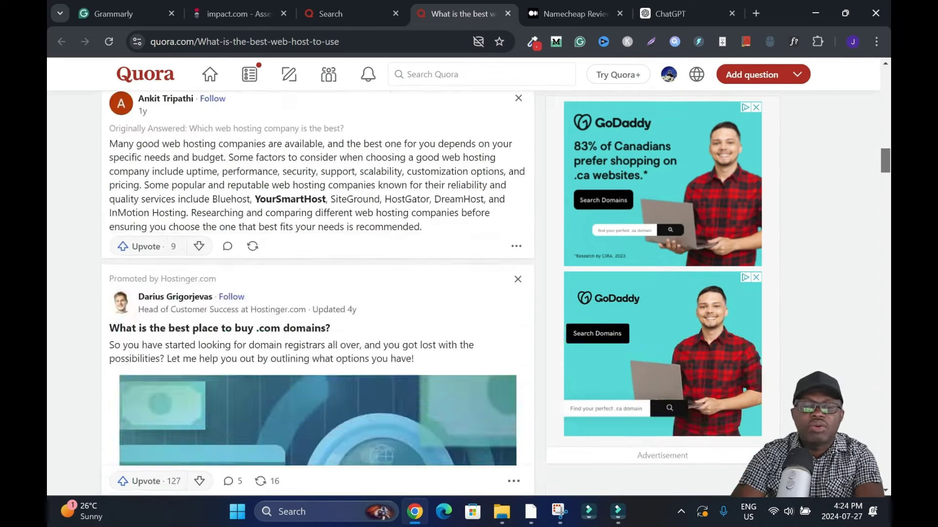
scroll(317, 293, "down", 15)
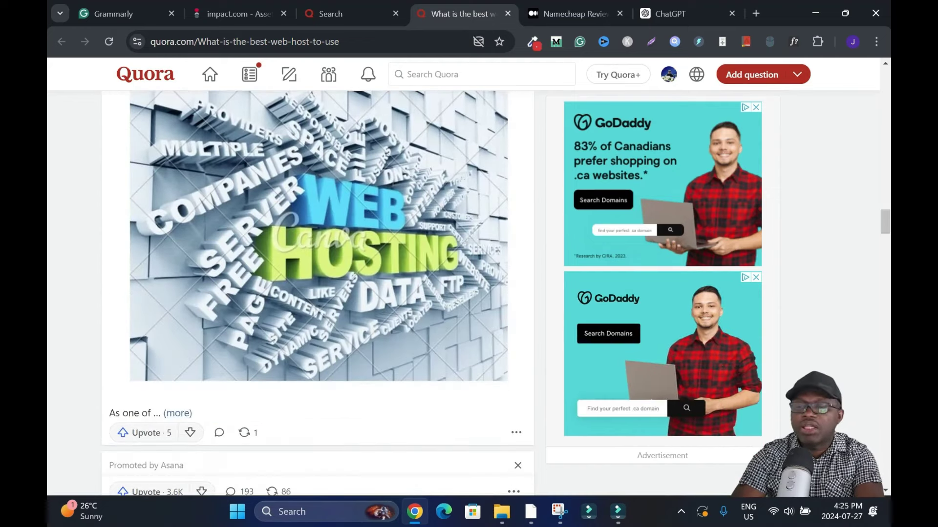
scroll(317, 293, "up", 20)
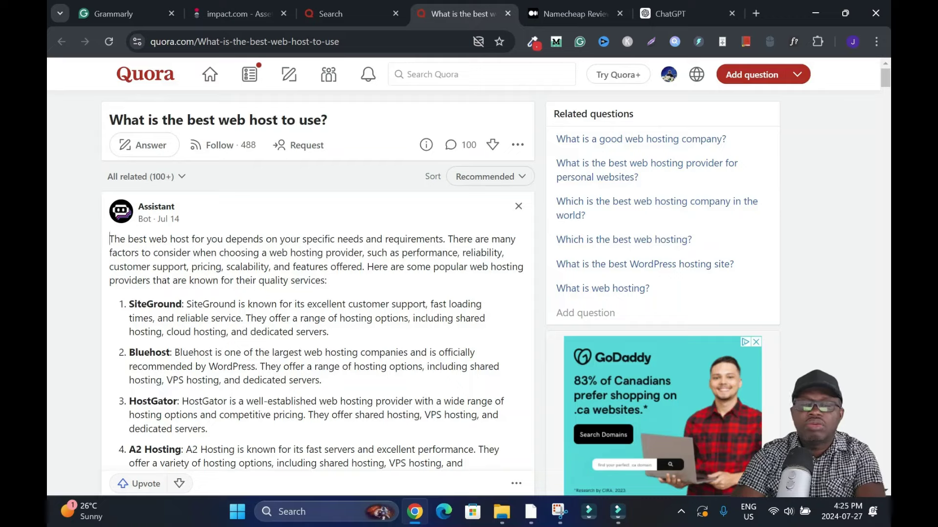
scroll(317, 294, "down", 10)
scroll(317, 293, "down", 6)
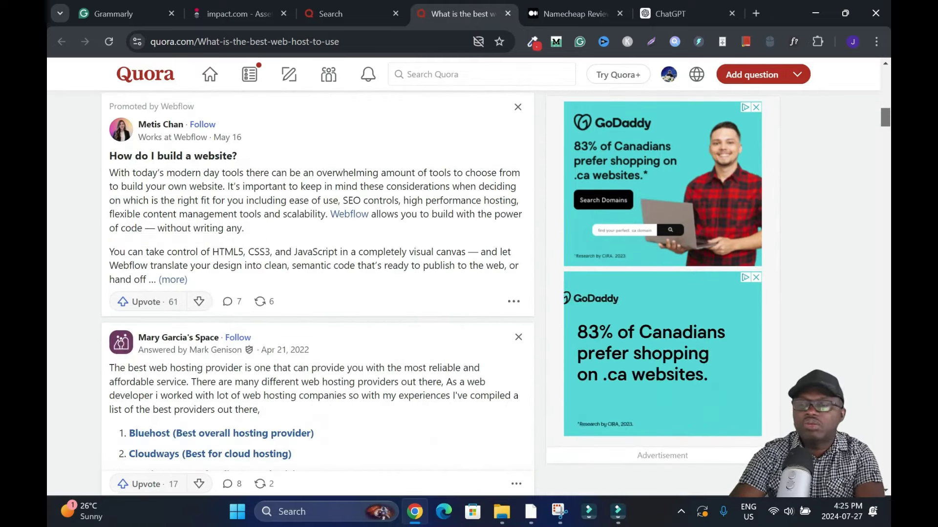
scroll(317, 293, "up", 16)
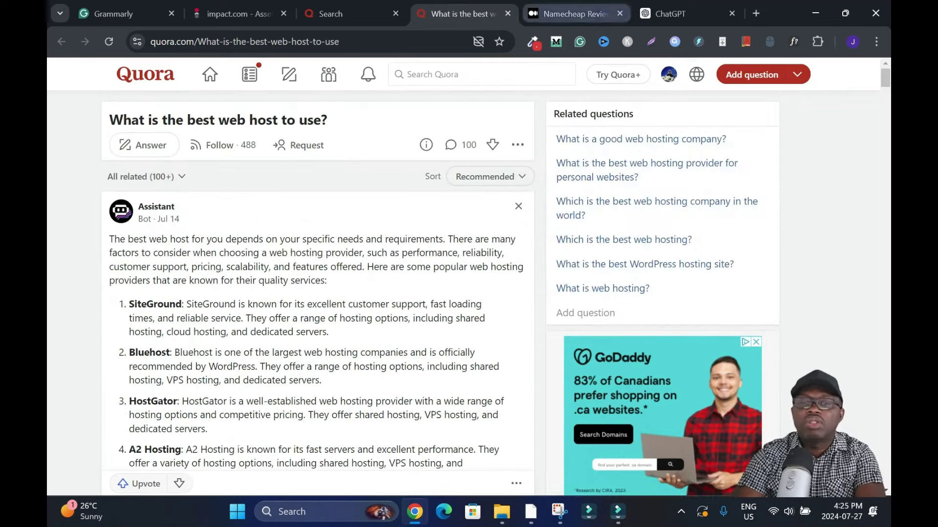
key("ctrl+w")
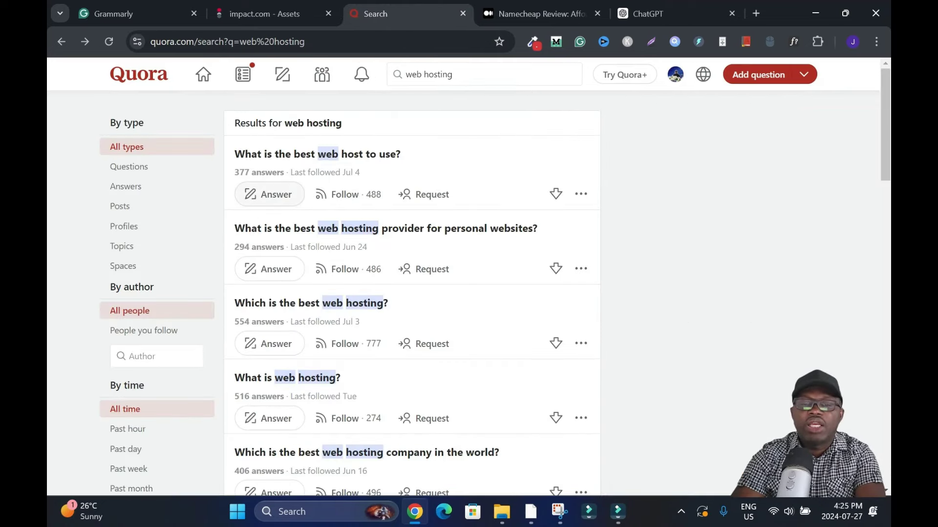
Step: Open a blank answer for "What is the best web host to use?" from the Quora search results and copy the question's title
left_click(269, 195)
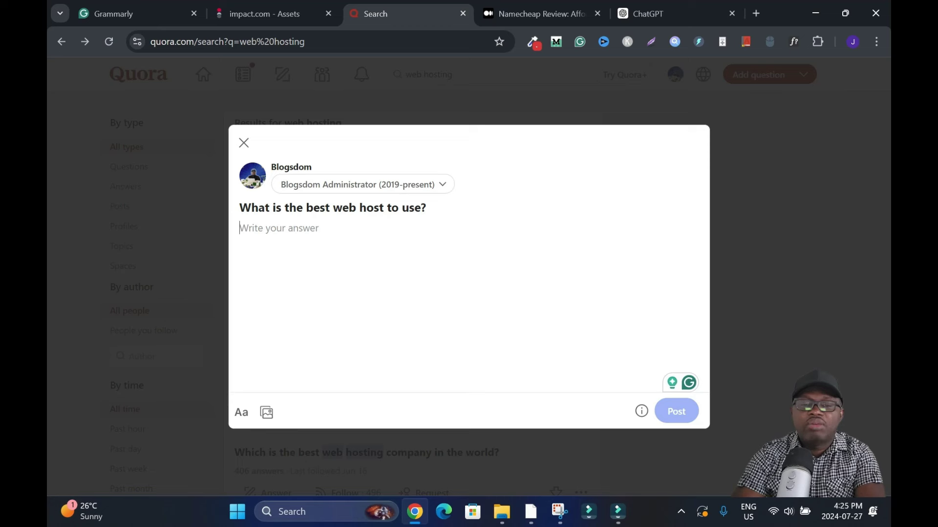
left_click_drag(240, 207, 426, 208)
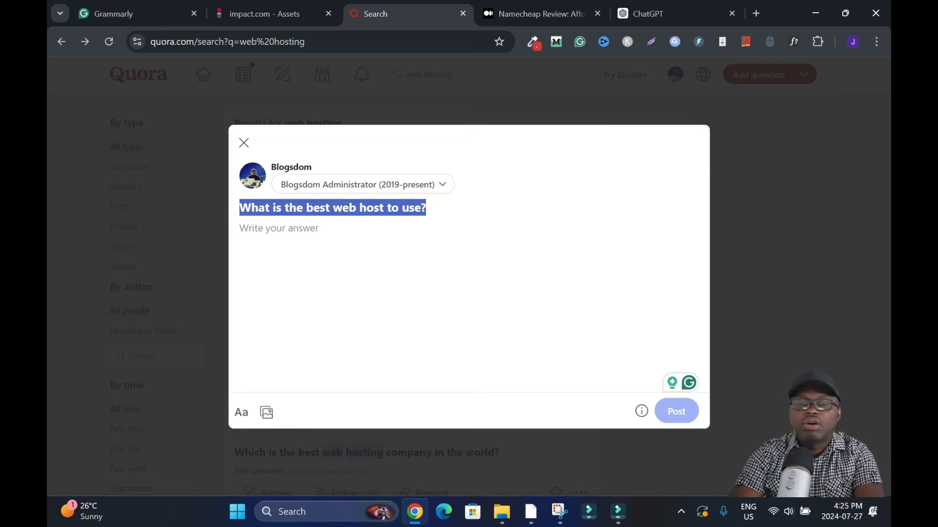
right_click(397, 204)
left_click(430, 217)
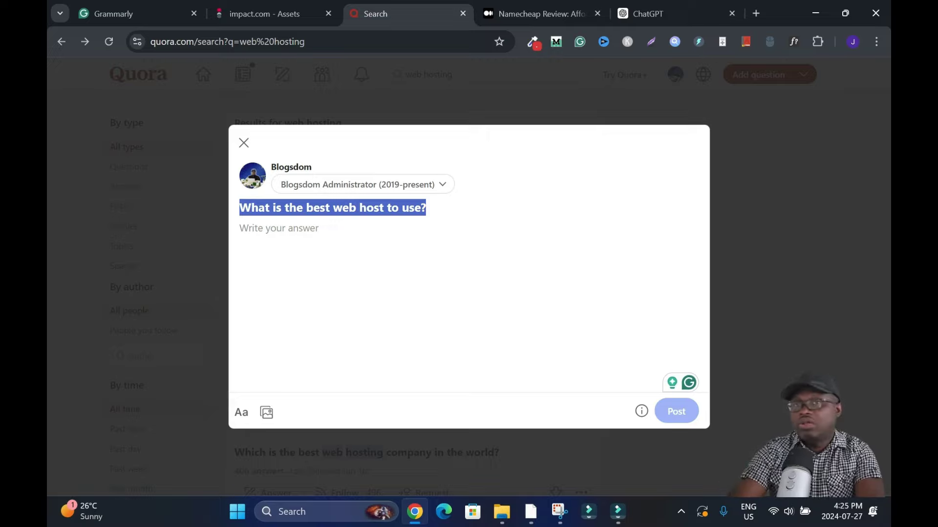
Step: Glance through the Medium Namecheap review and paste the copied question into the ChatGPT message
left_click(674, 13)
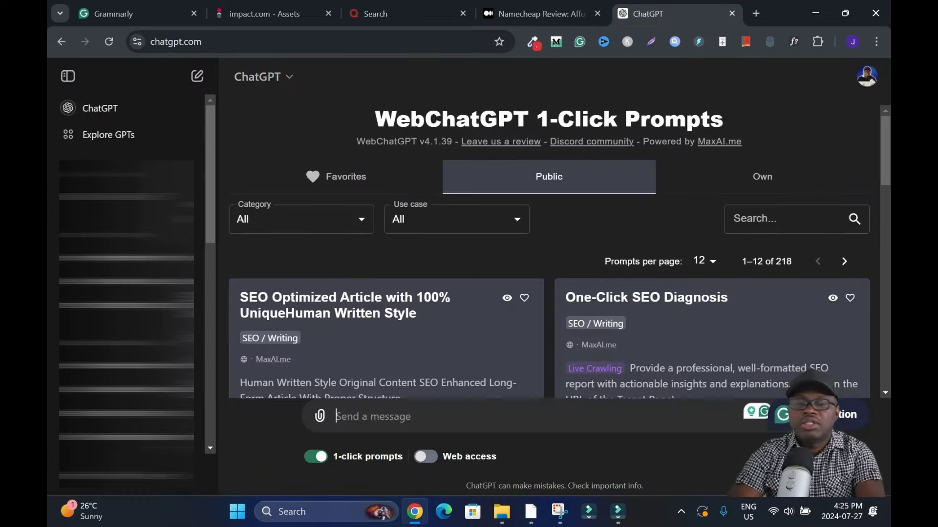
left_click(540, 14)
scroll(464, 273, "down", 20)
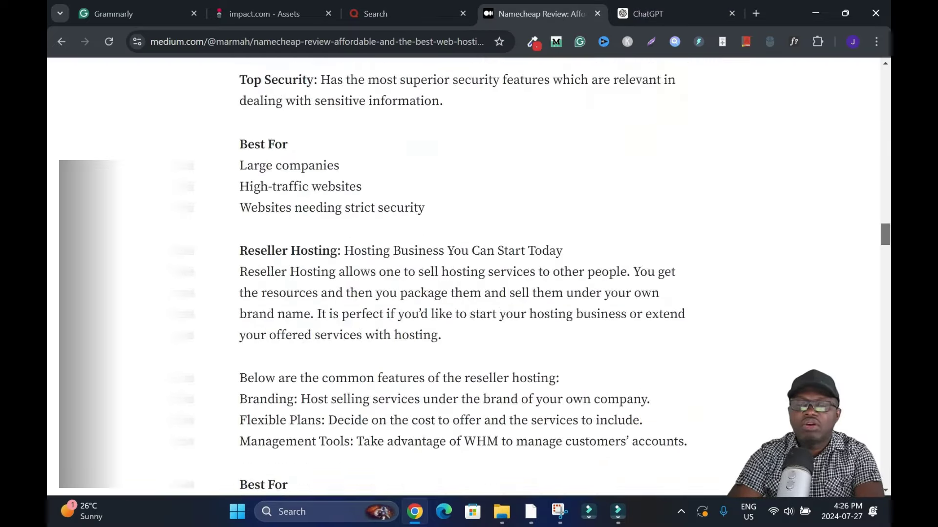
scroll(464, 273, "up", 20)
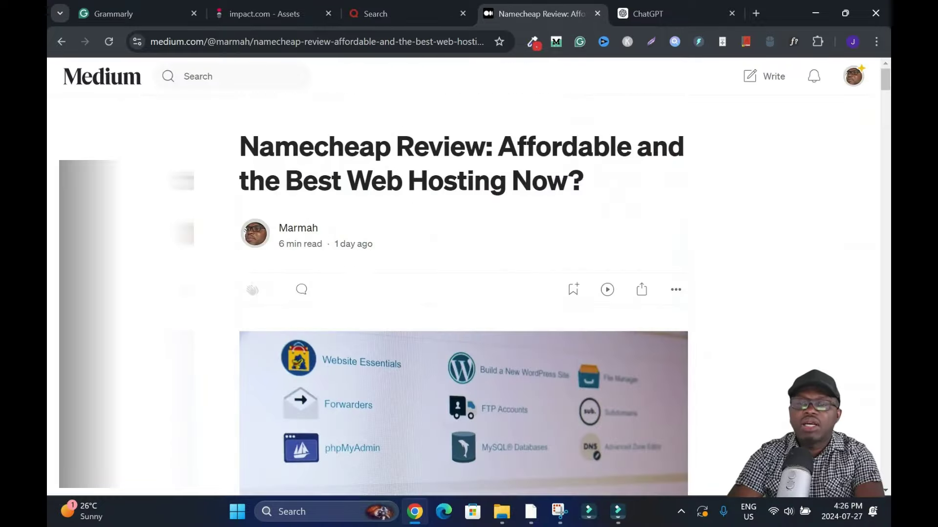
left_click(674, 14)
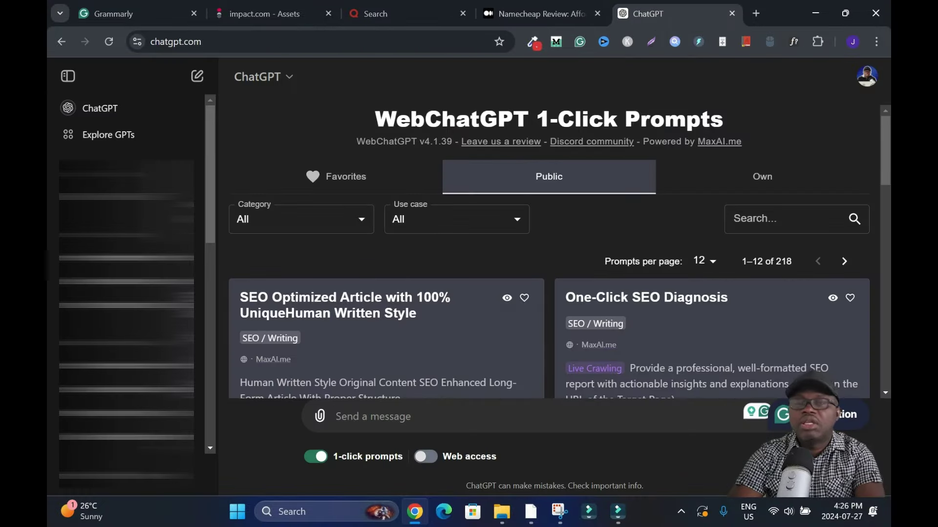
key("ctrl+v")
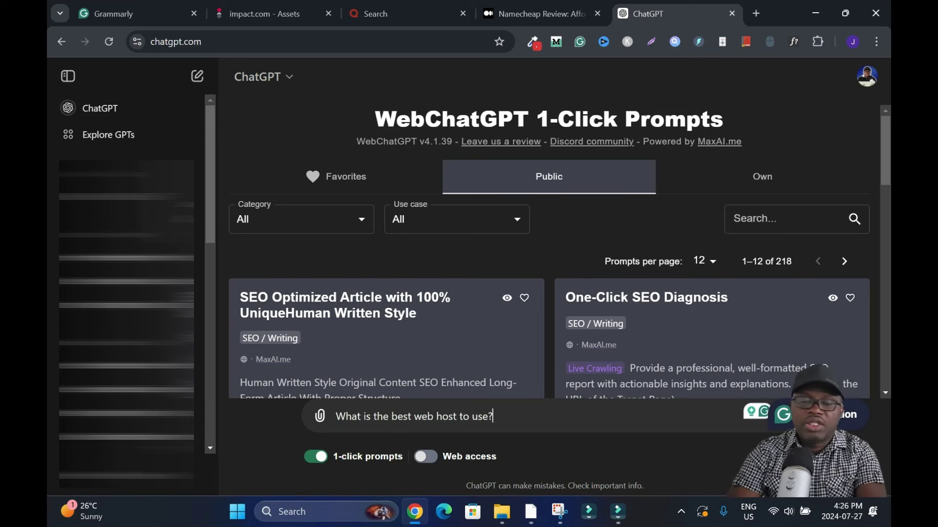
Step: Return to Quora, dismiss the blank answer, and open "What is the best web host to use?" in a new tab
key("ctrl+3")
left_click(244, 142)
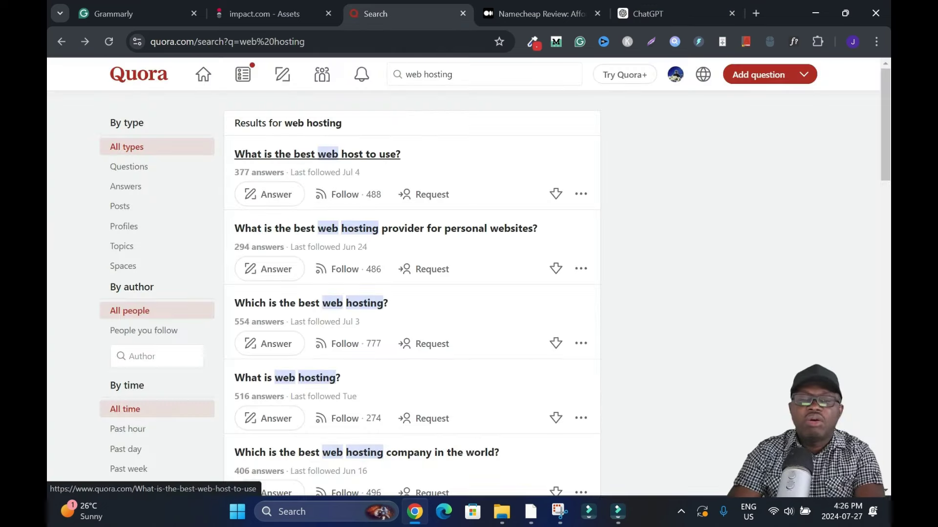
right_click(267, 167)
left_click(277, 176)
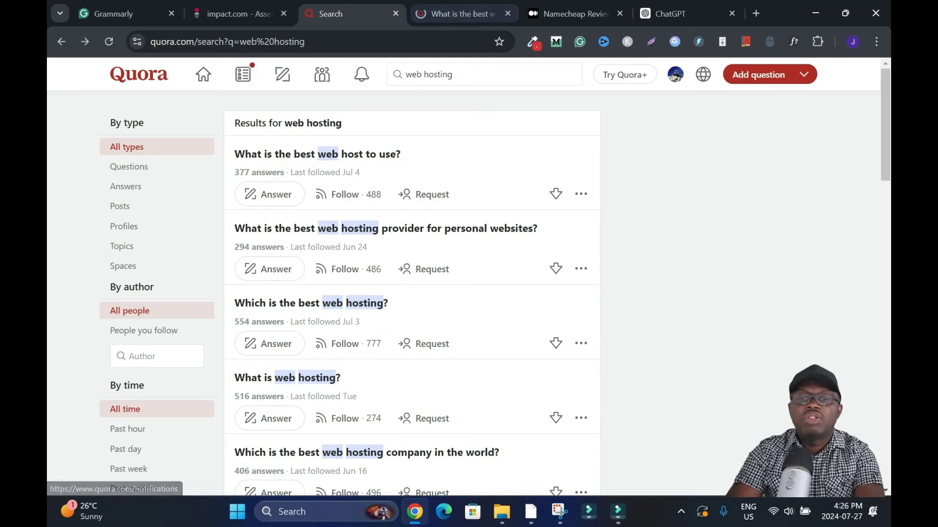
left_click(463, 14)
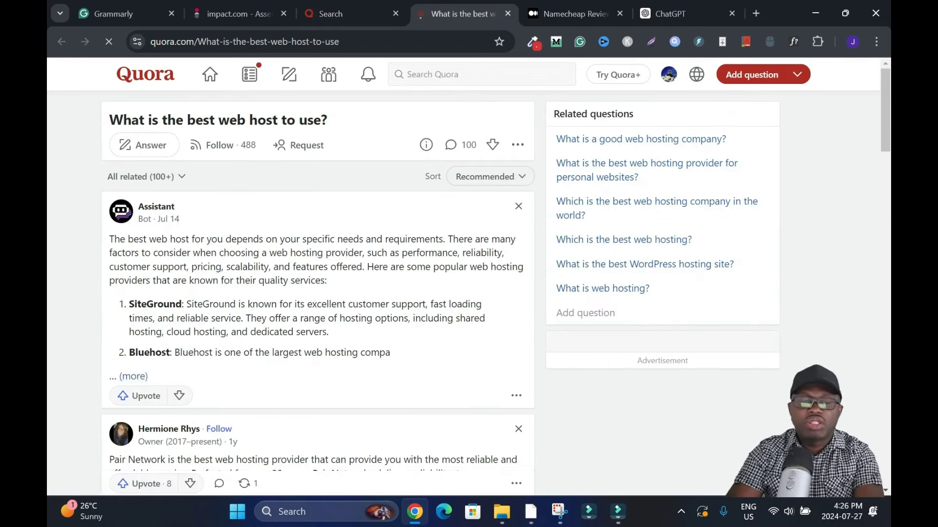
Step: Expand the Assistant's answer on Quora and count the words of its full text with Word Counter Plus
left_click(133, 376)
scroll(317, 293, "down", 2)
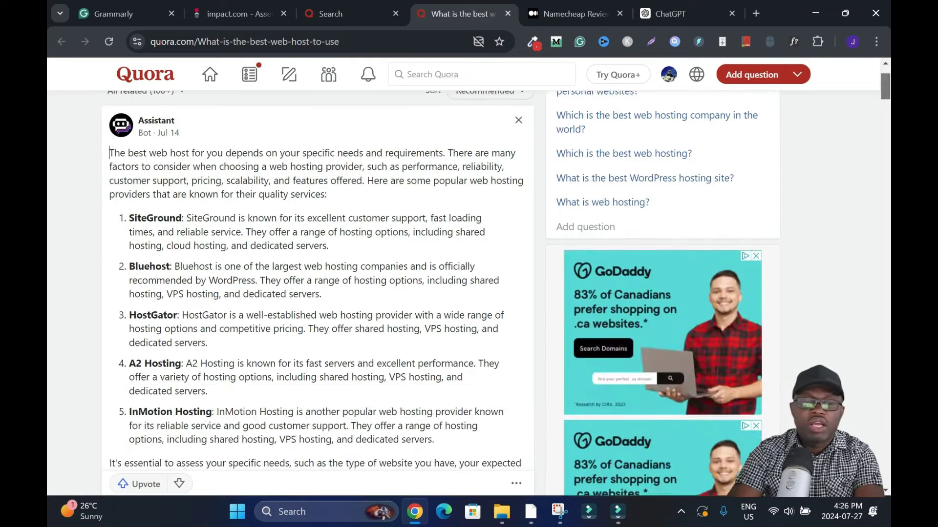
left_click_drag(109, 153, 341, 315)
right_click(305, 88)
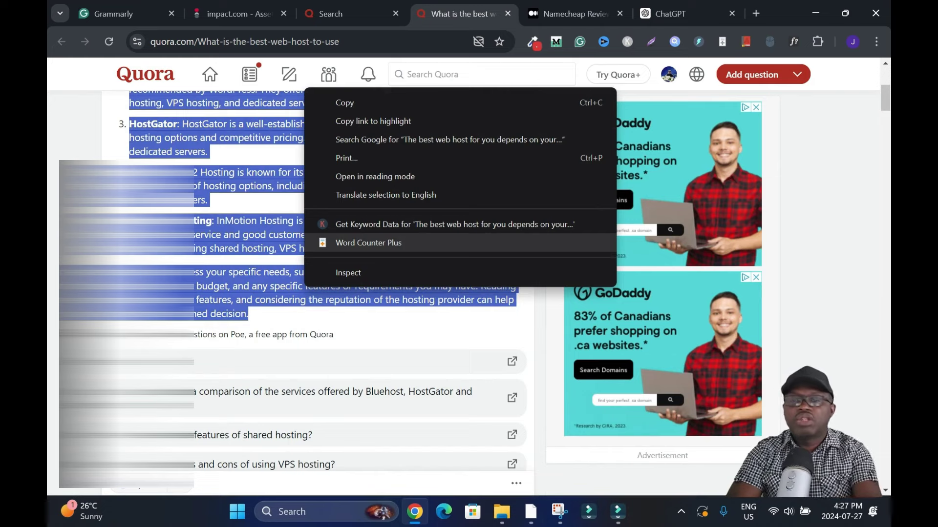
left_click(368, 243)
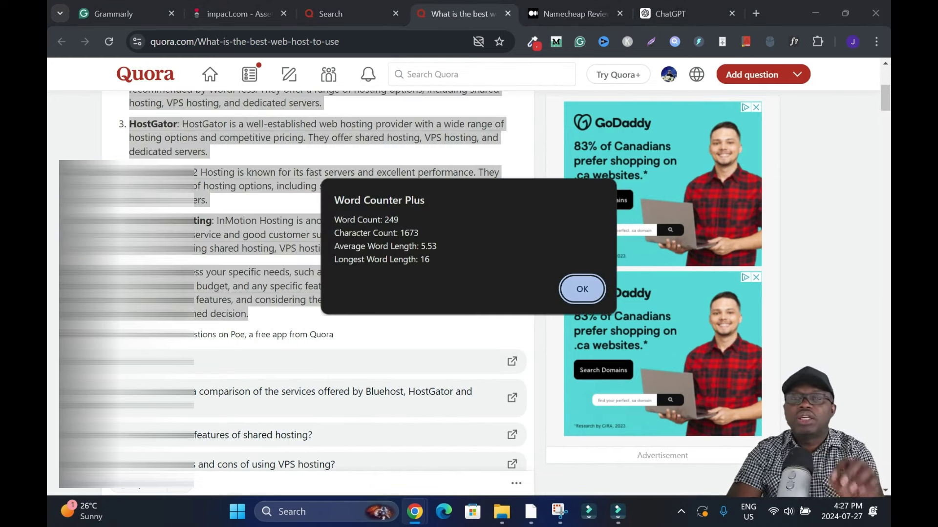
key("Return")
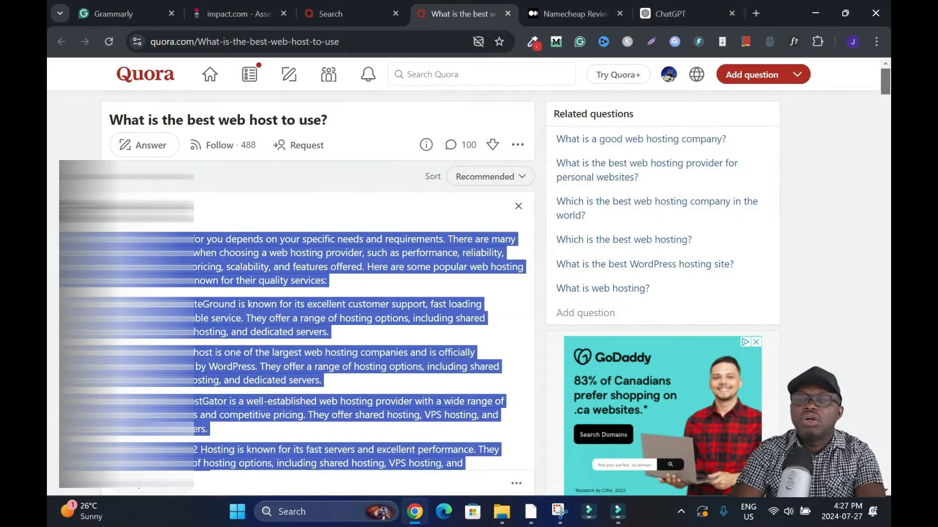
Step: Ask ChatGPT to answer the pasted question in 250 to 300 words, suggesting Namecheap, at grade 8 English level in a friendly and conversational style
left_click(688, 14)
type("Answ")
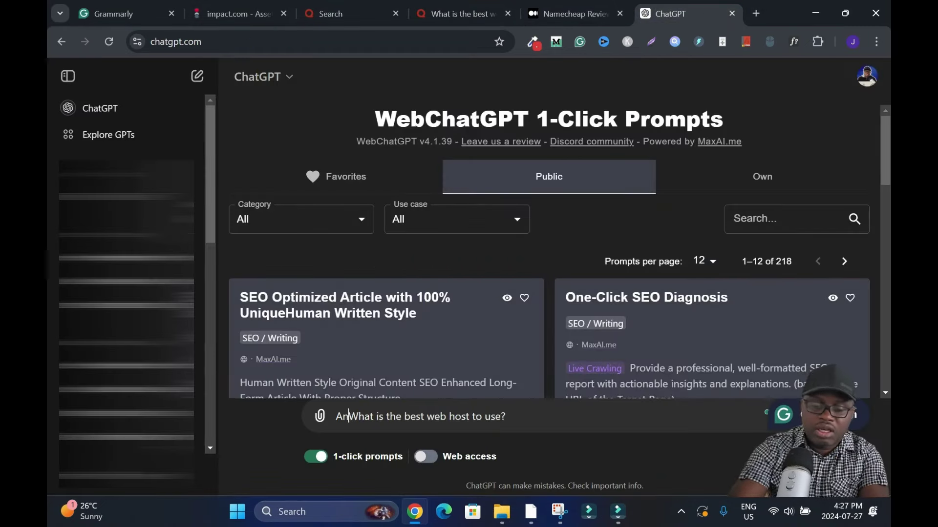
type("er this qu")
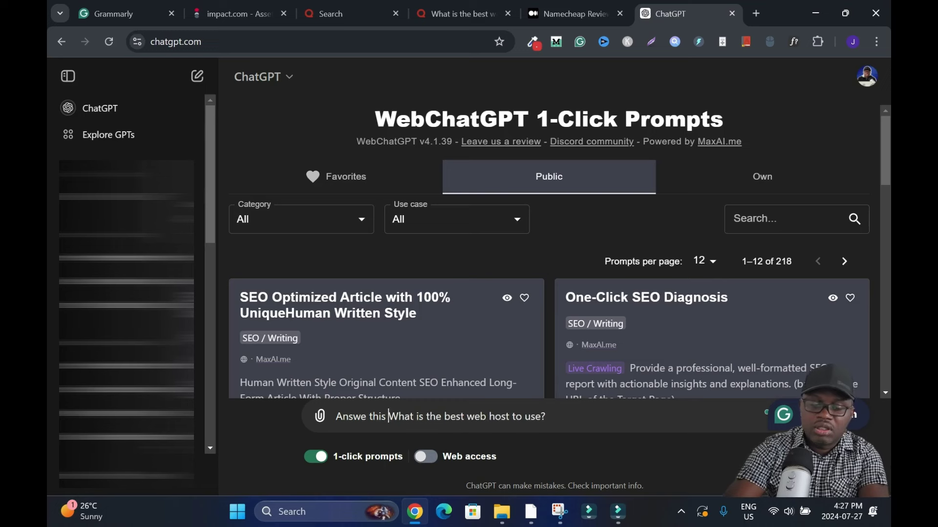
type("estion in 250 to 300 words \"")
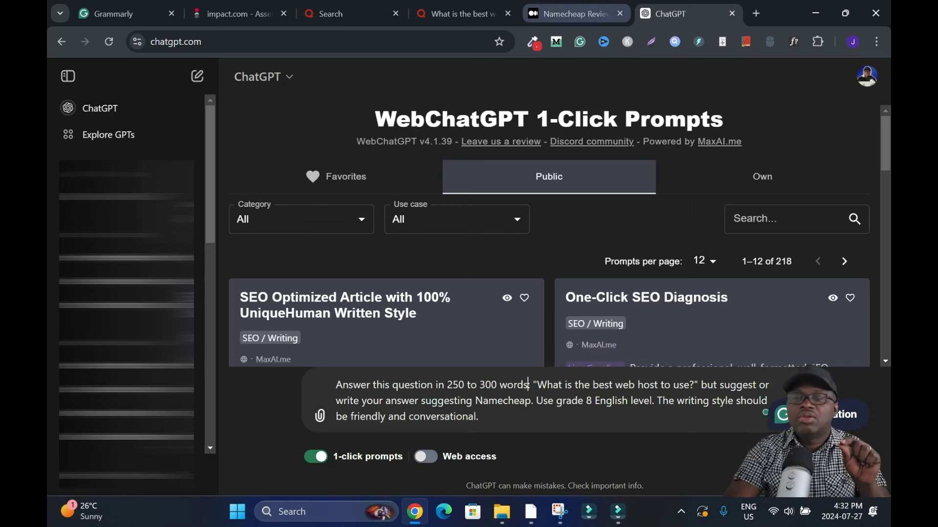
left_click(572, 14)
key("ctrl+Tab")
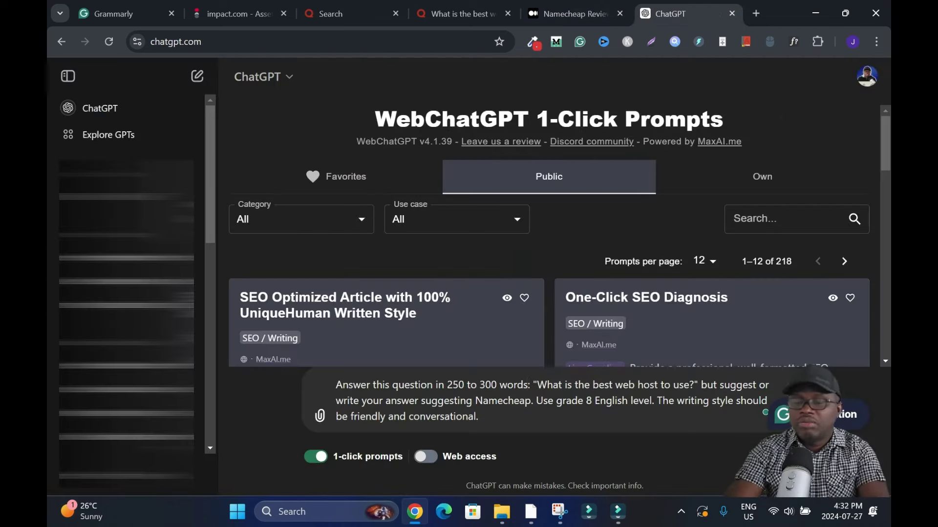
key("Return")
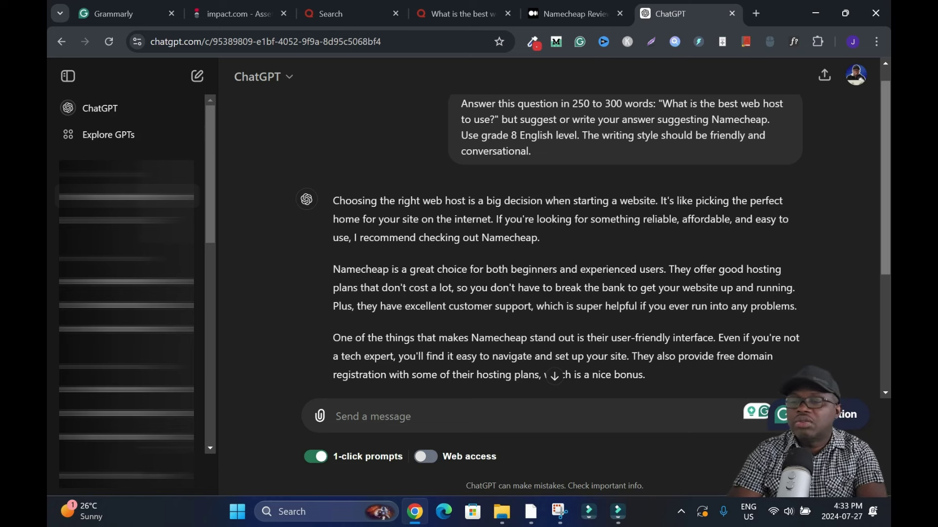
Step: Review ChatGPT's generated Namecheap answer and count its words with Word Counter Plus
scroll(567, 234, "down", 4)
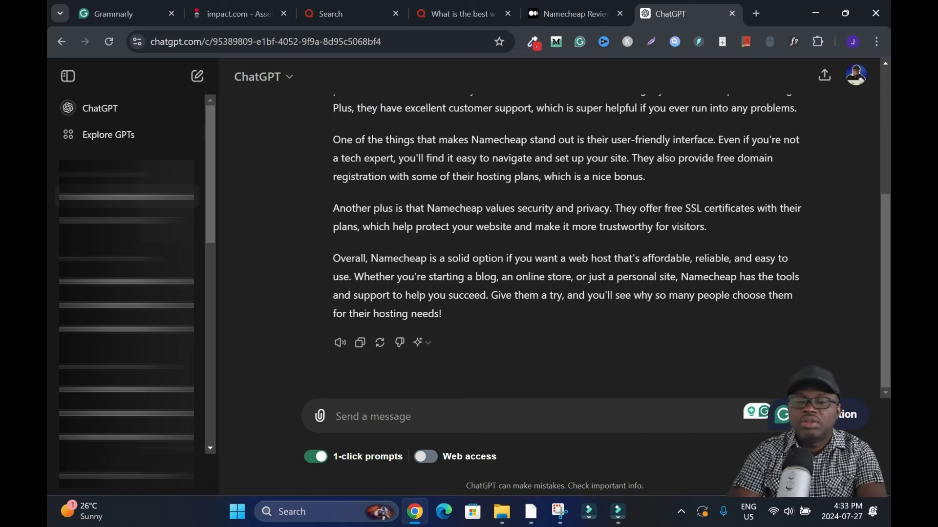
scroll(566, 234, "up", 4)
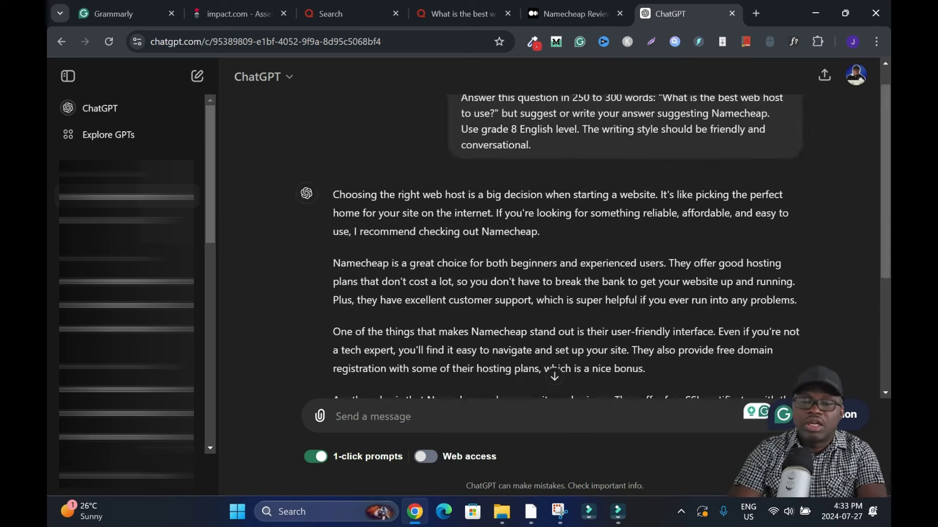
left_click_drag(333, 194, 442, 313)
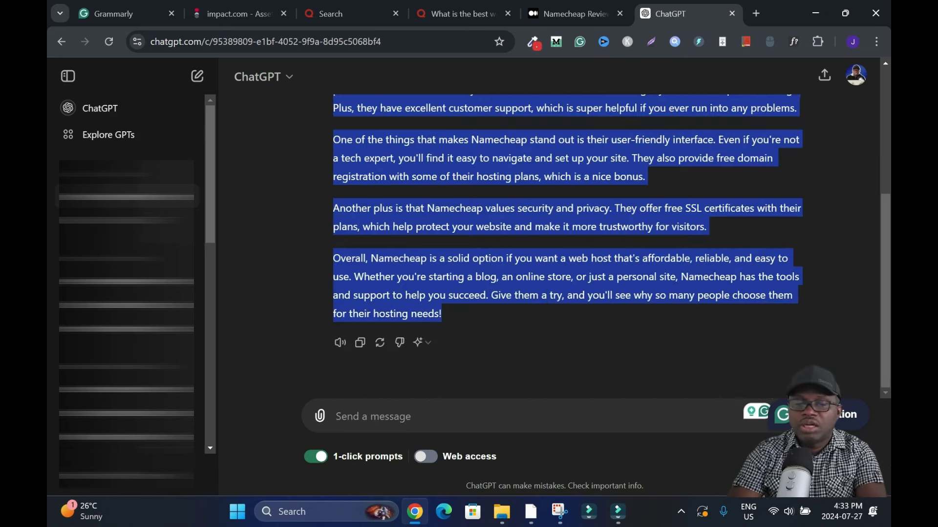
right_click(555, 272)
left_click(626, 230)
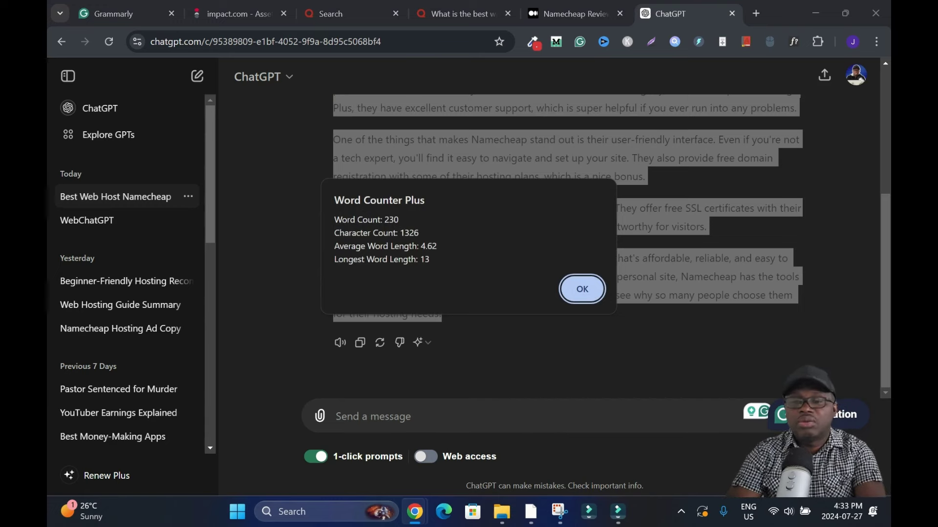
key("Return")
scroll(554, 244, "up", 5)
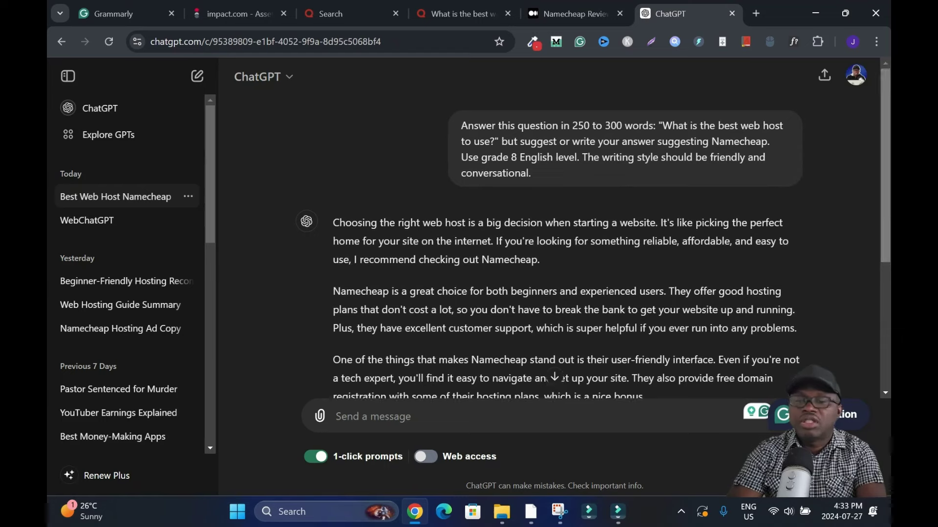
Step: Copy the full text of ChatGPT's answer, from "Choosing the right web host" to "hosting needs!"
left_click_drag(333, 223, 442, 315)
right_click(521, 87)
left_click(563, 95)
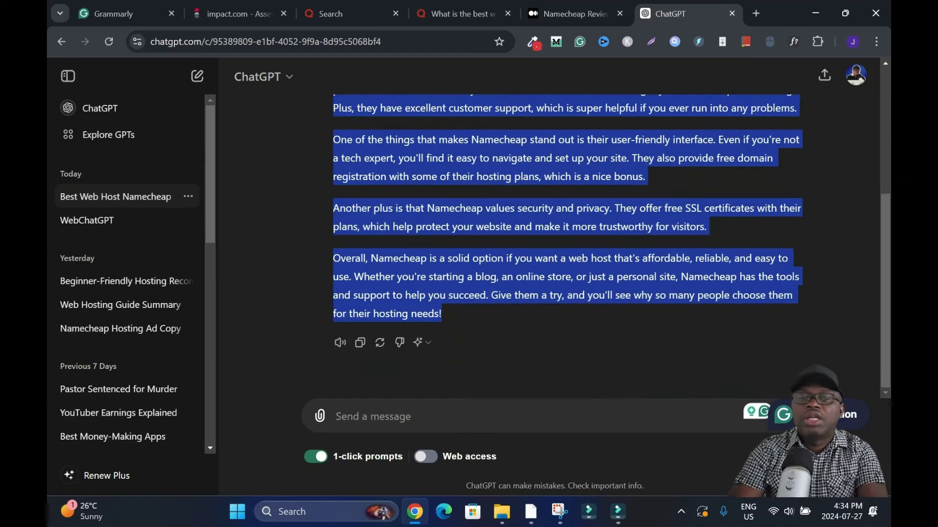
Step: Switch to Quora's web hosting results and paste the copied ChatGPT text as an answer to "What is the best web host to use?"
left_click(457, 14)
left_click(342, 14)
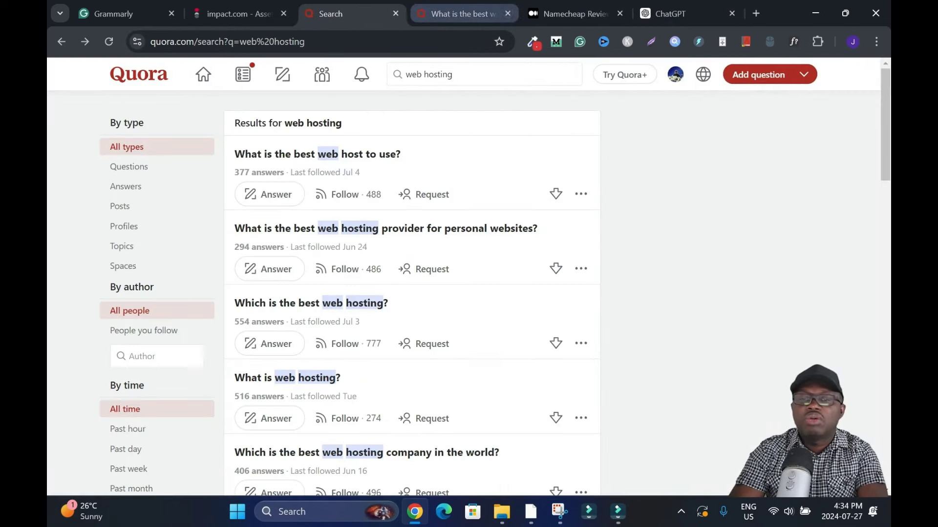
left_click(508, 13)
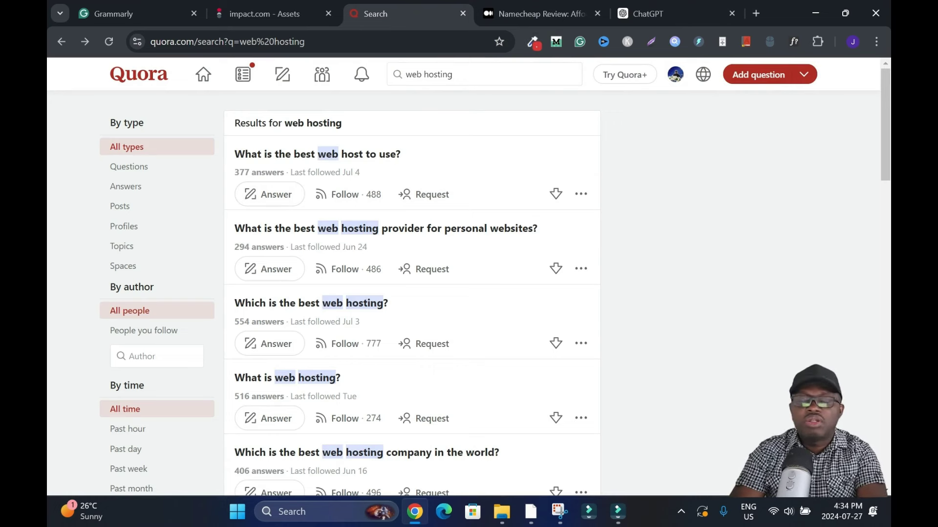
left_click(268, 194)
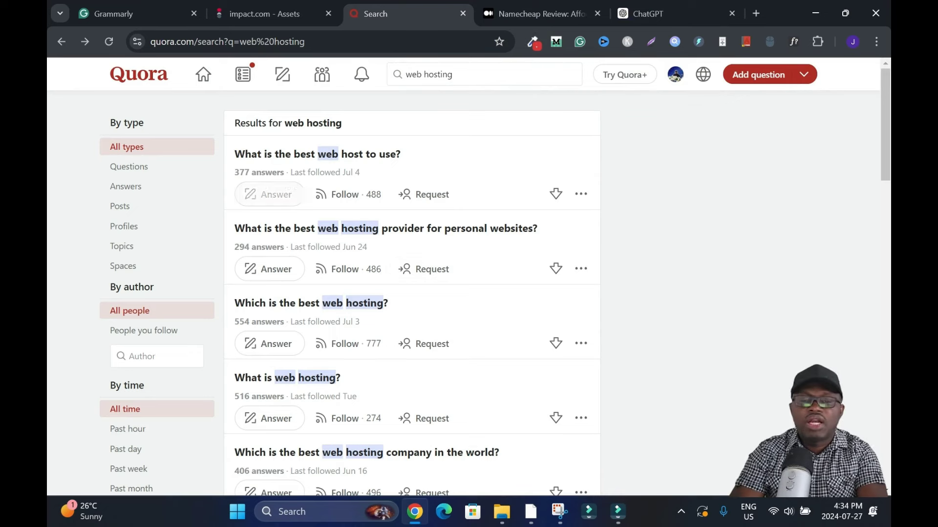
key("Escape")
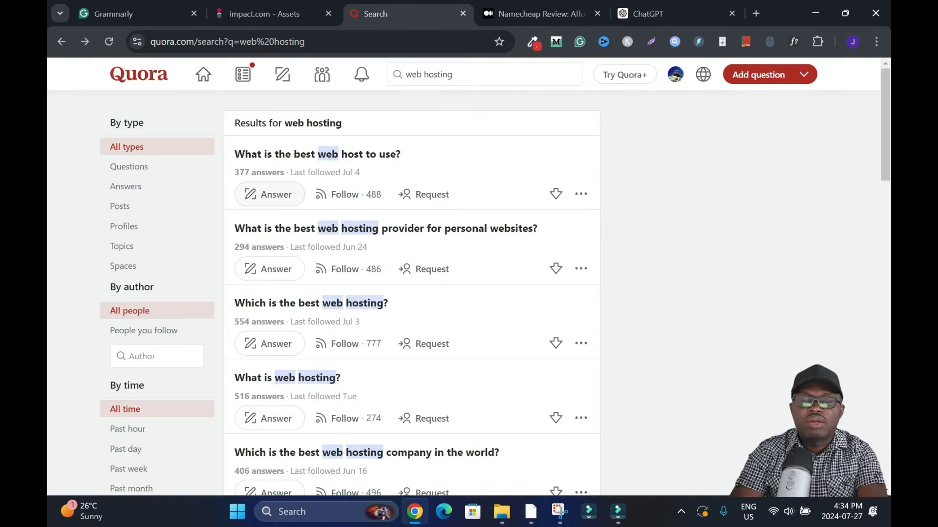
left_click(269, 194)
right_click(282, 235)
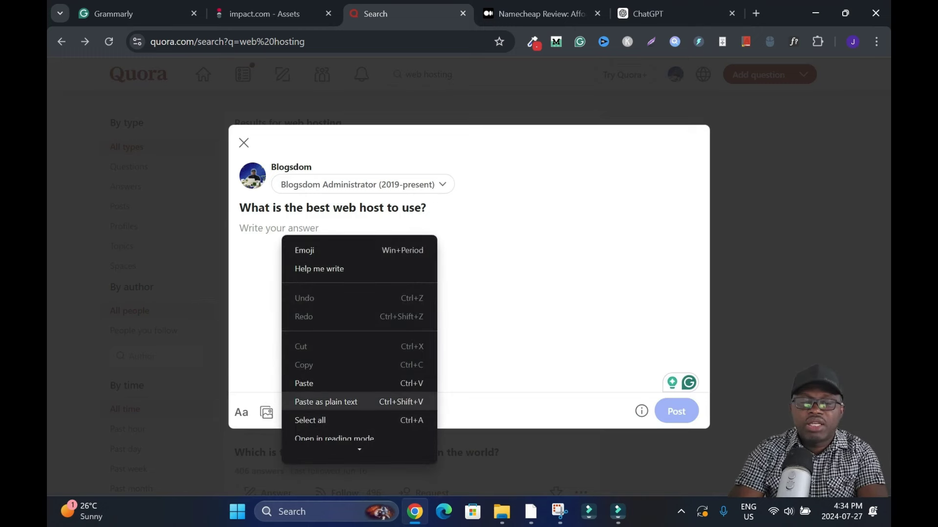
left_click(326, 402)
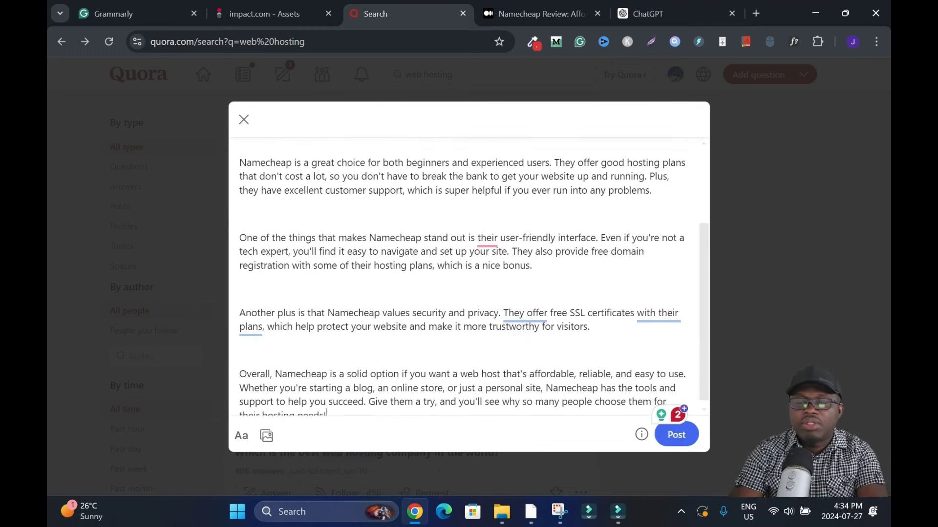
Step: Remove the extra blank lines between all paragraphs of the pasted answer
scroll(326, 402, "up", 3)
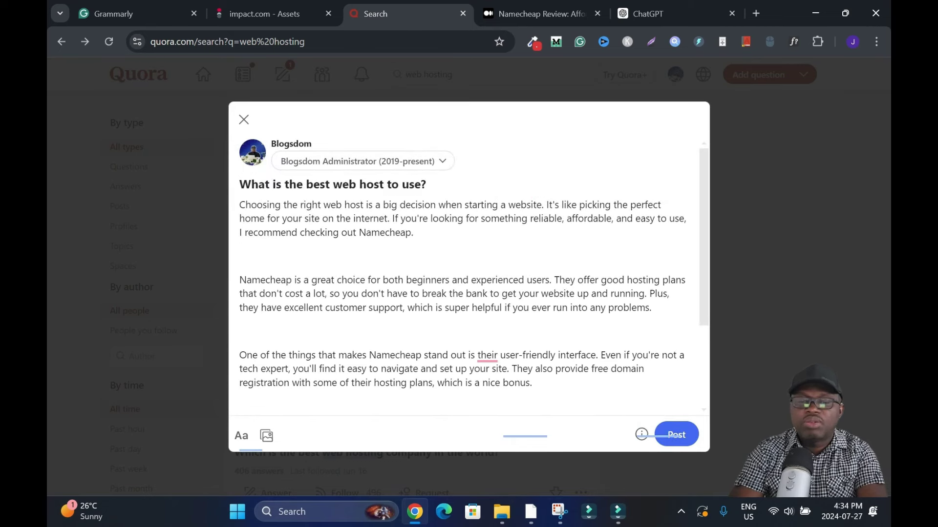
scroll(681, 408, "down", 3)
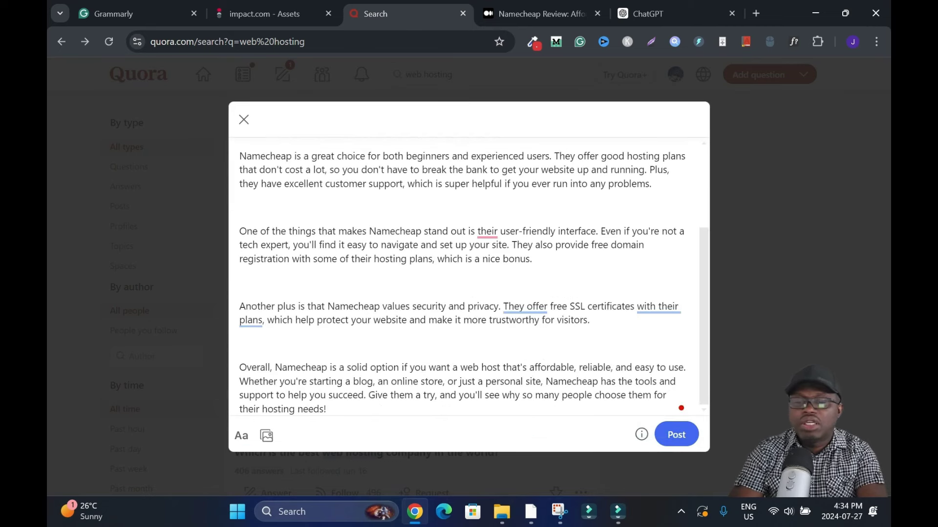
scroll(681, 408, "up", 5)
scroll(681, 408, "down", 2)
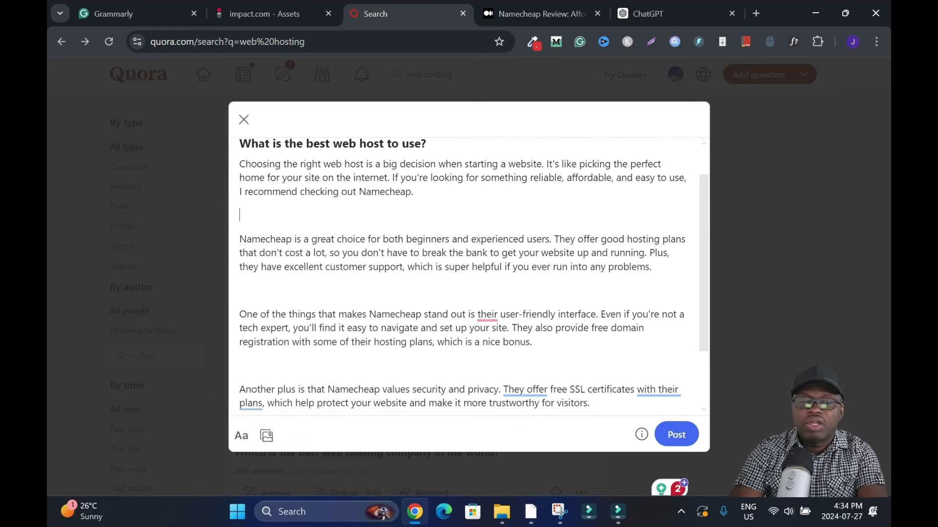
key("BackSpace")
left_click(240, 267)
key("BackSpace")
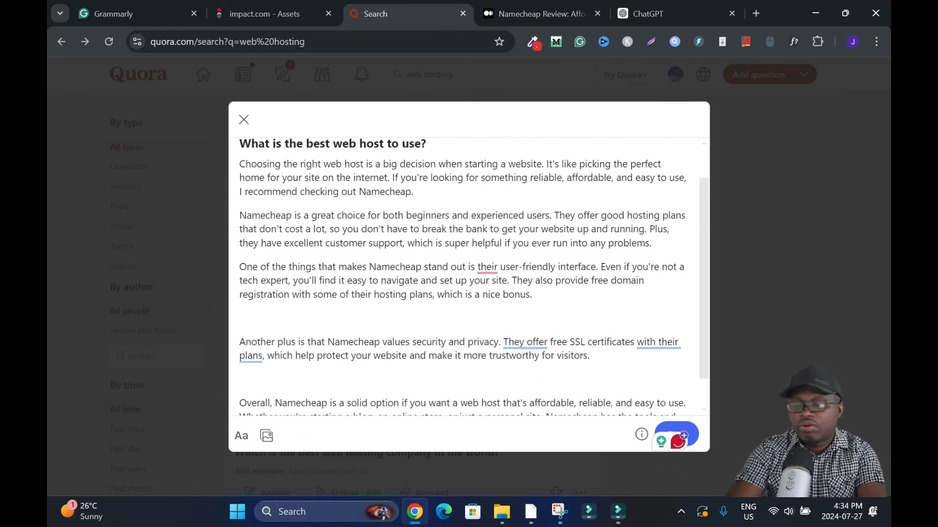
key("BackSpace")
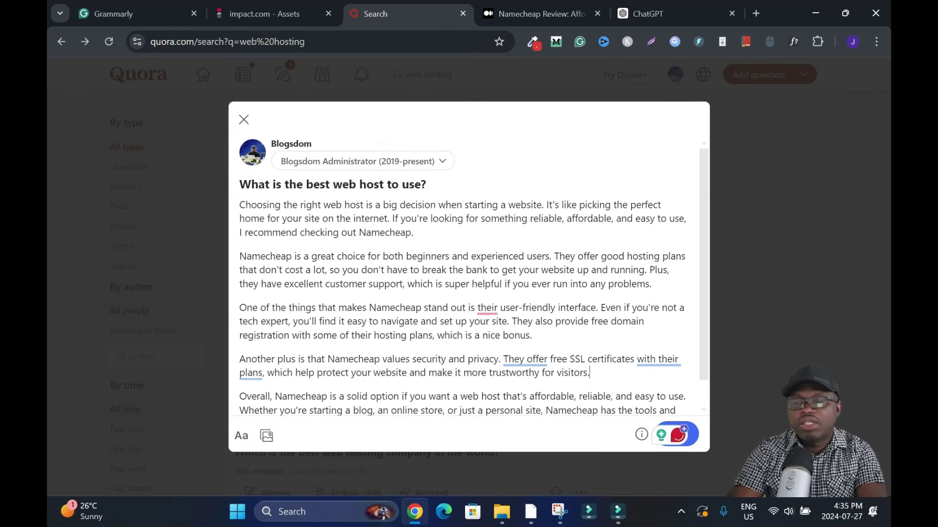
scroll(469, 276, "down", 1)
scroll(681, 408, "down", 1)
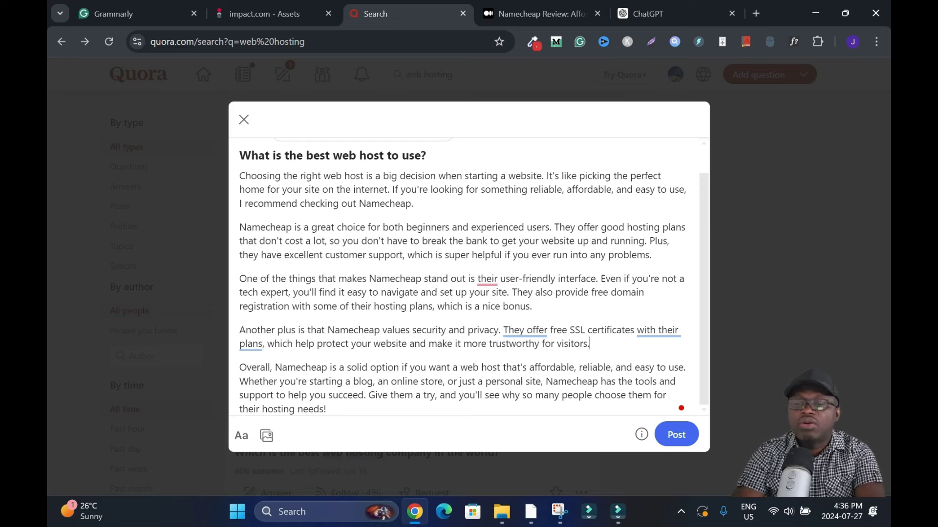
Step: Append the sentence "My recent Namecheap blog post reveals more on this topic." to the end of the answer's last paragraph
scroll(469, 288, "up", 1)
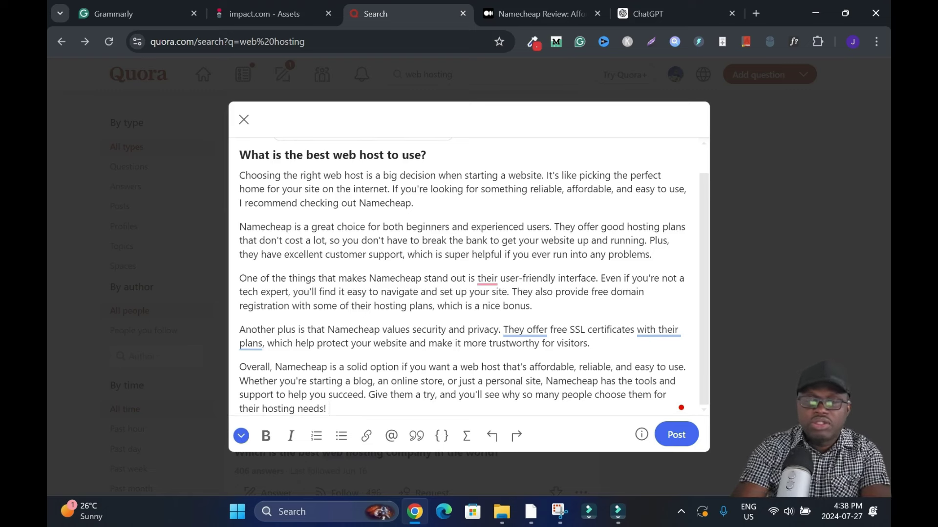
type("My re")
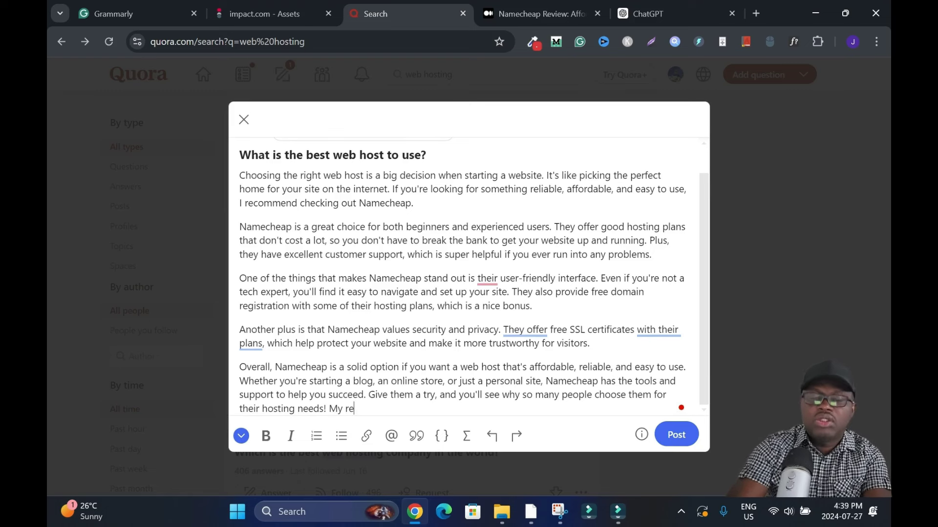
type("cent Namecheap blog ")
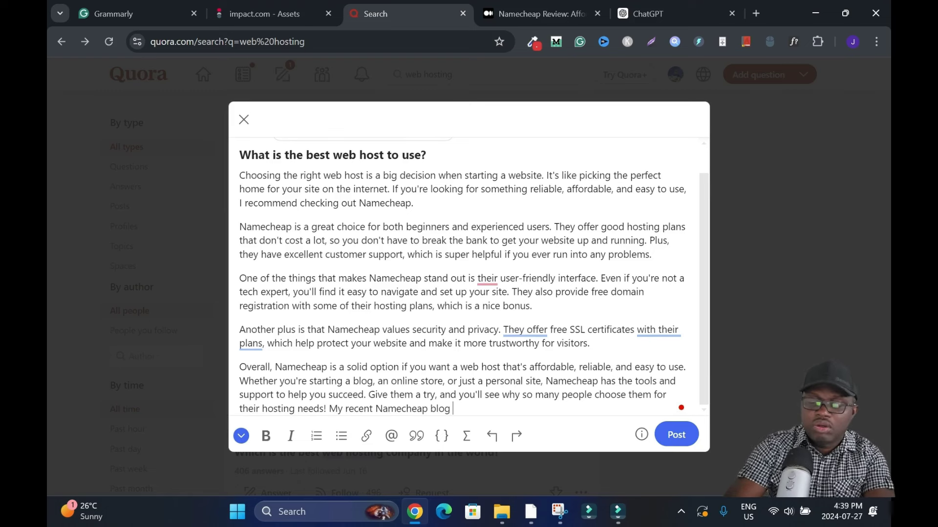
type("post revea")
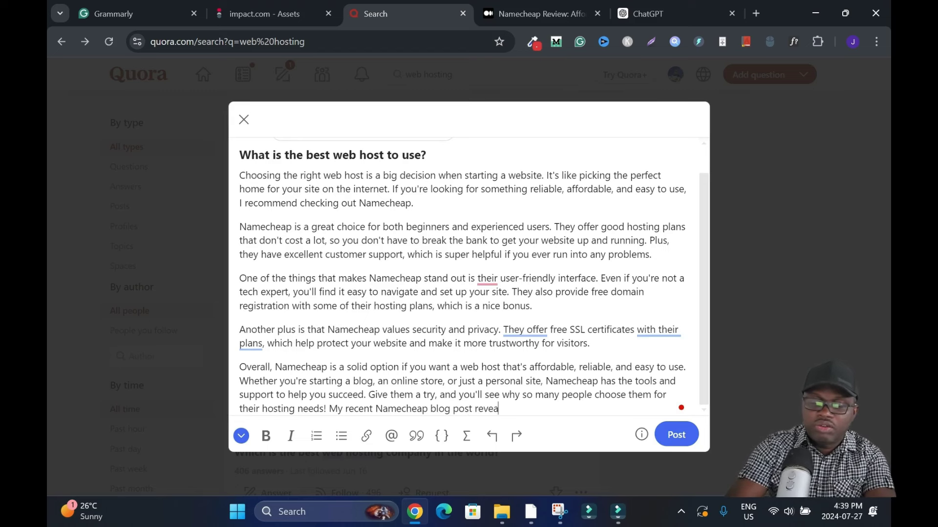
type("ls more on this topic")
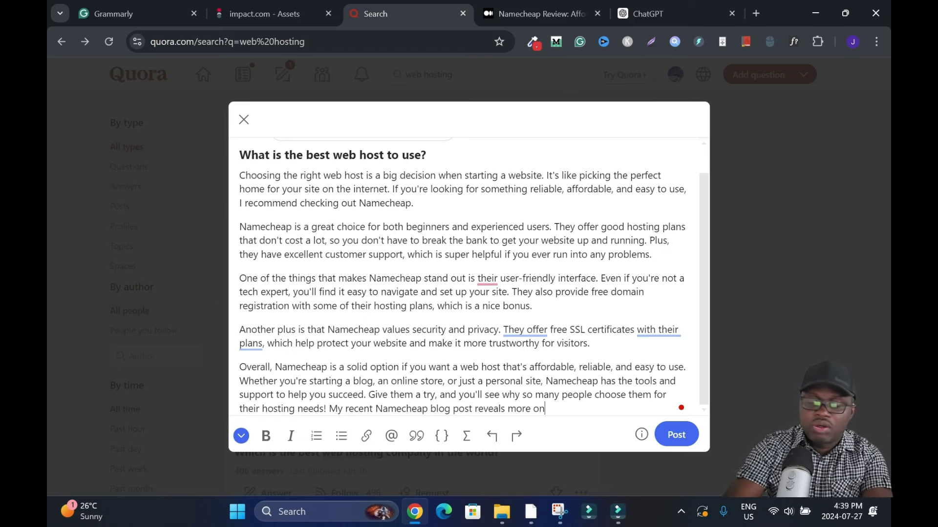
type(".")
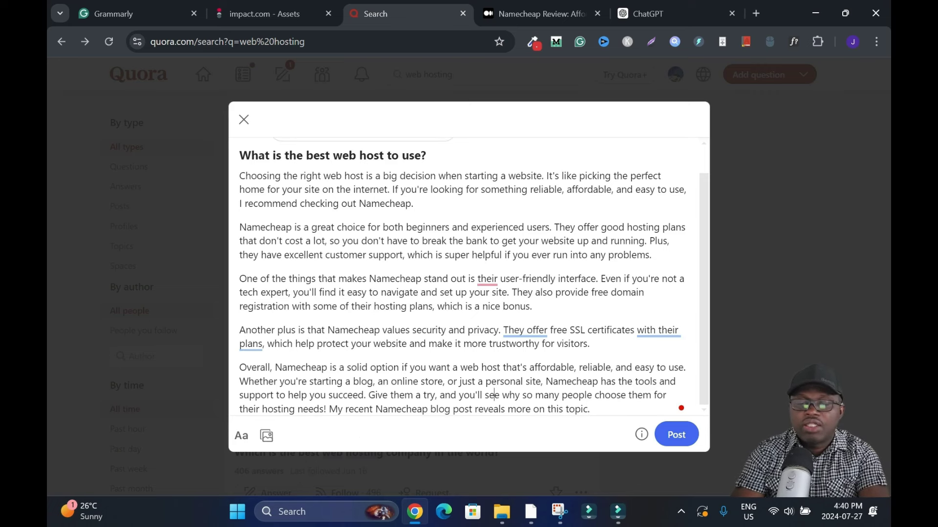
Step: Link the words "Namecheap blog post" to the Medium article "Namecheap Review: Affordable and the Best Web Hosting Now?" using its copied link
left_click_drag(376, 409, 473, 409)
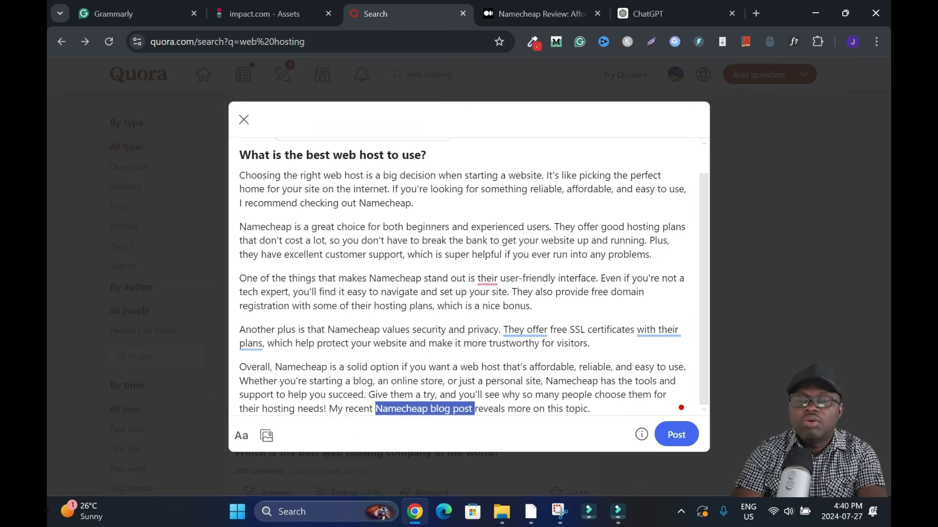
key("ctrl+Tab")
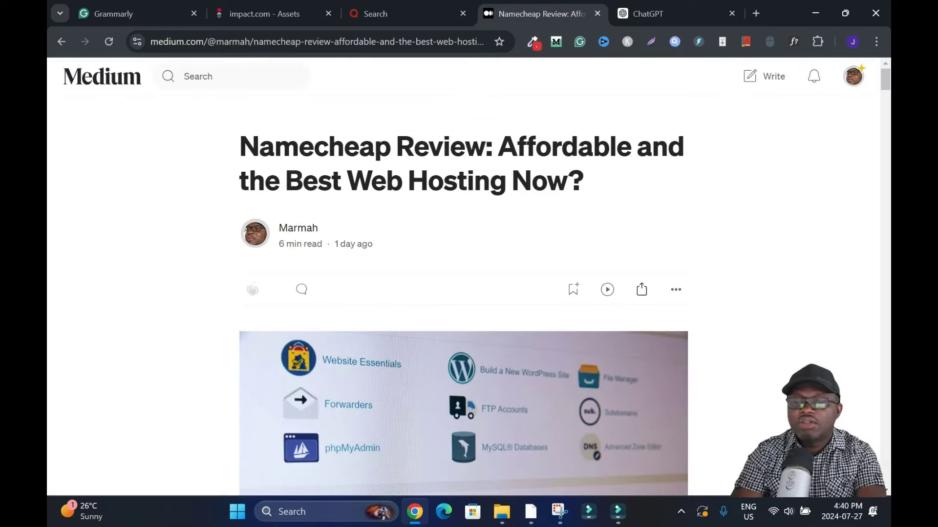
scroll(464, 276, "down", 20)
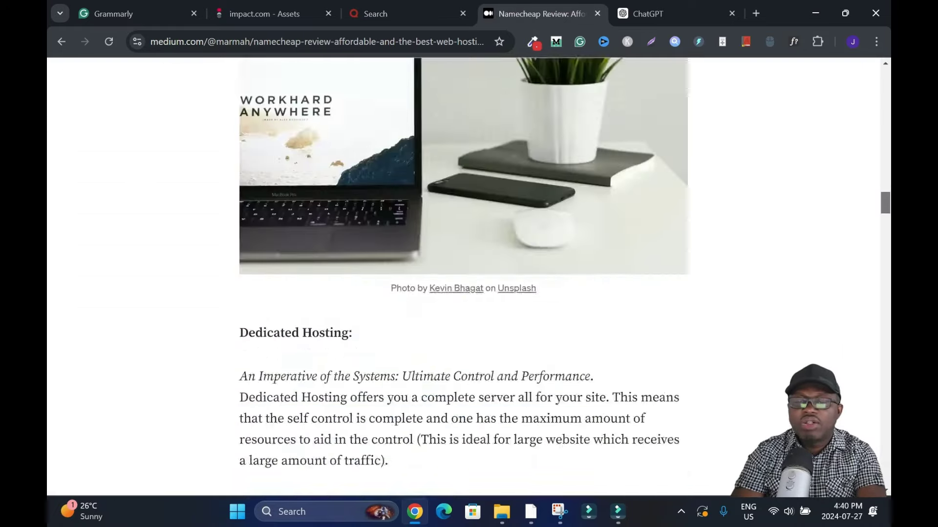
left_click_drag(885, 284, 885, 78)
left_click(641, 289)
left_click(613, 325)
left_click(408, 13)
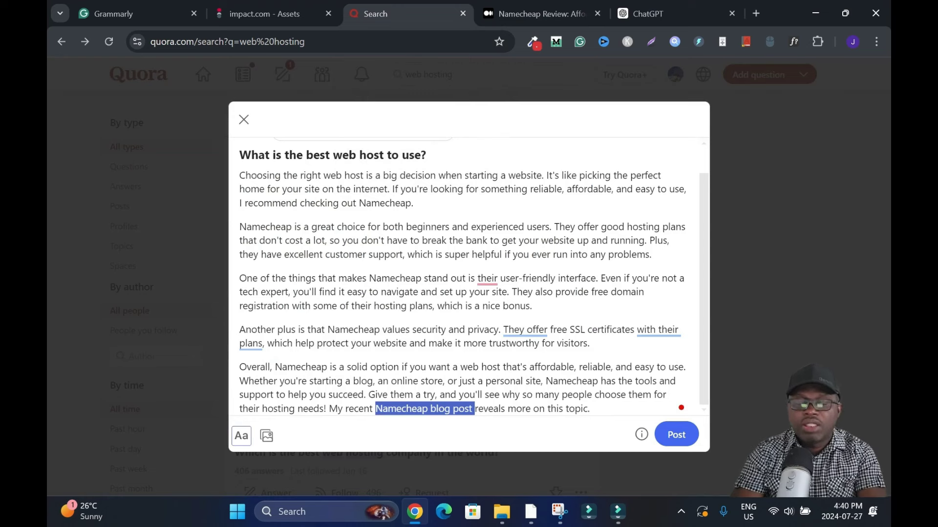
left_click(241, 435)
left_click(367, 436)
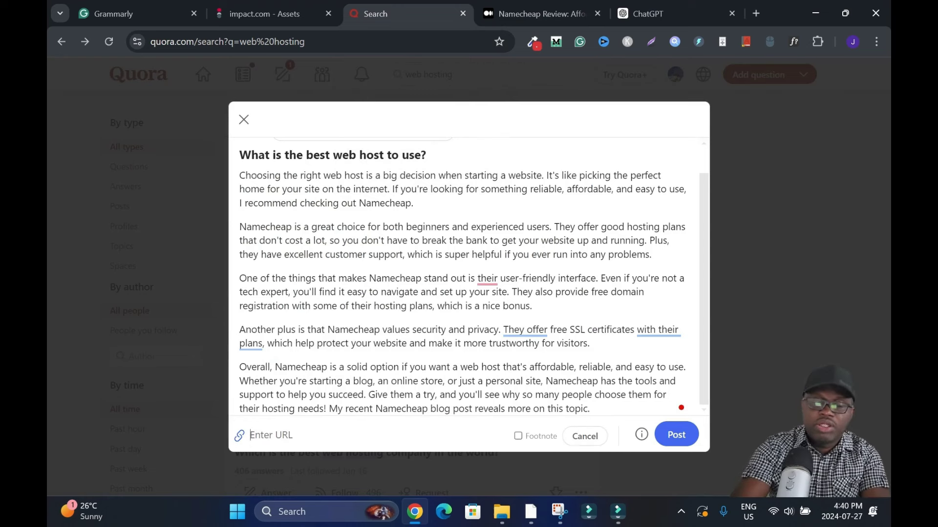
key("ctrl+v")
left_click(589, 436)
Step: Make the linked words "Namecheap blog post" bold
left_click(372, 409)
left_click_drag(375, 409, 472, 409)
left_click(265, 436)
left_click(494, 406)
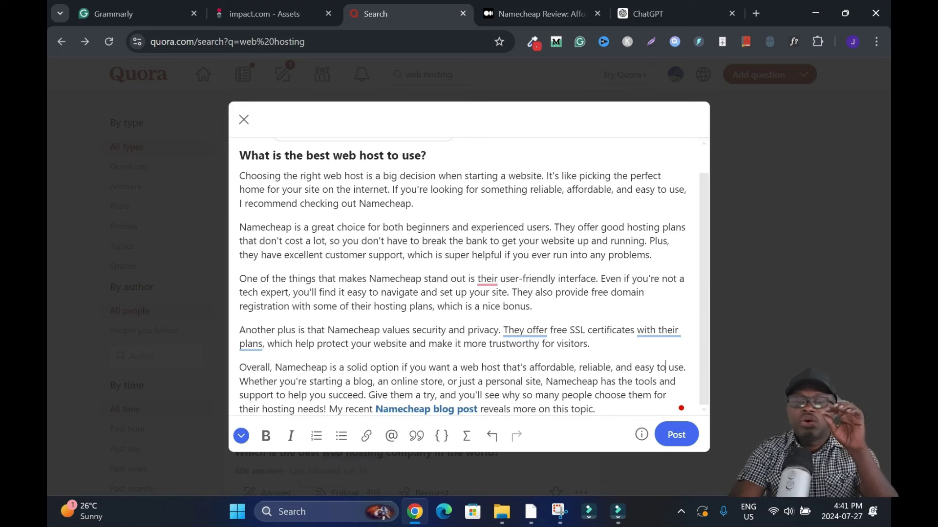
Step: Accept Grammarly's corrections, changing "their user-friendly interface" to "its" and rewording the SSL sentence to start with "Their plans include"
mouse_move(657, 331)
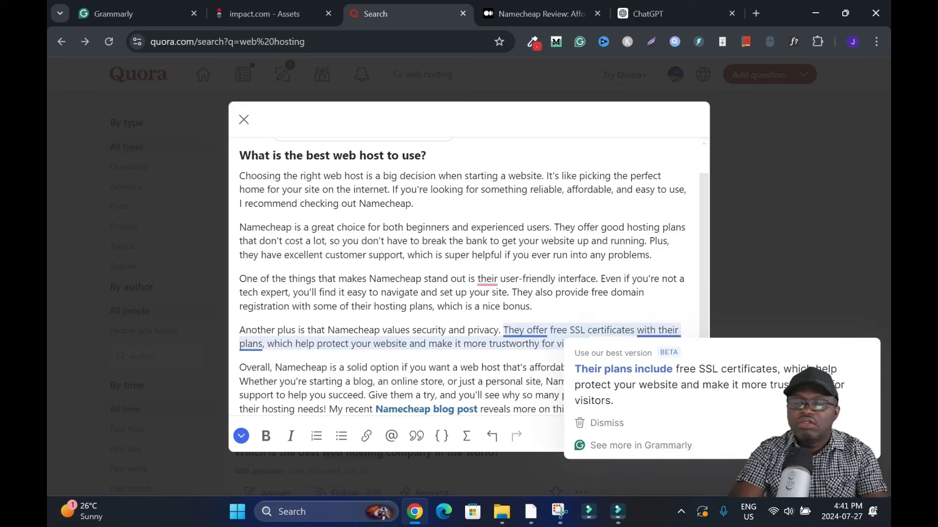
left_click(666, 367)
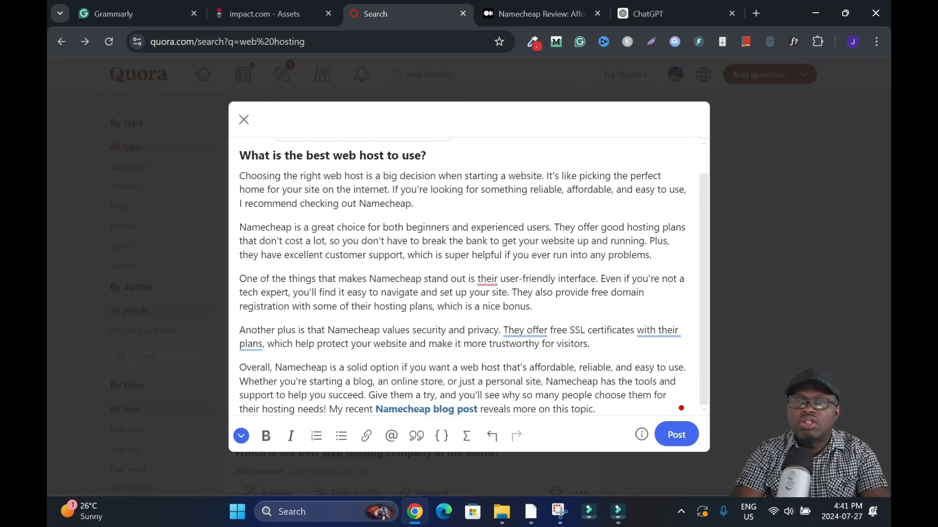
mouse_move(487, 278)
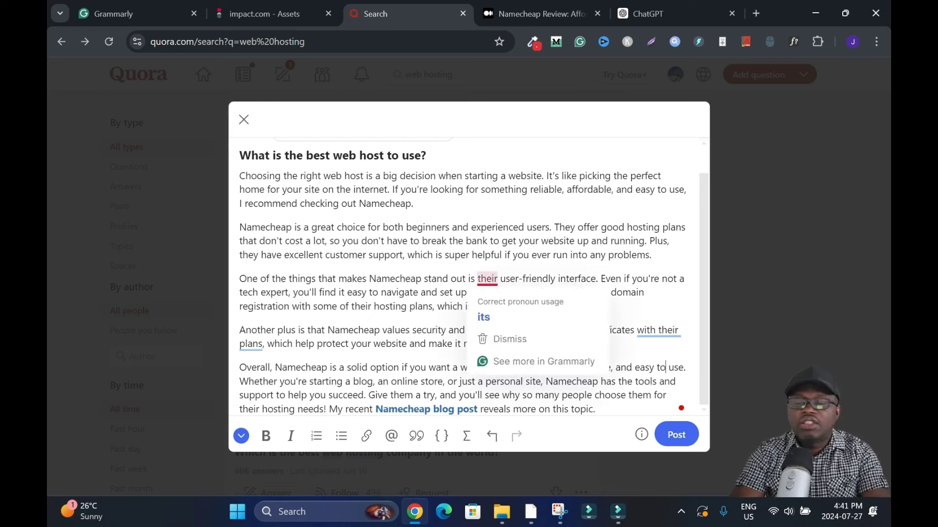
left_click(484, 317)
mouse_move(525, 331)
left_click(552, 369)
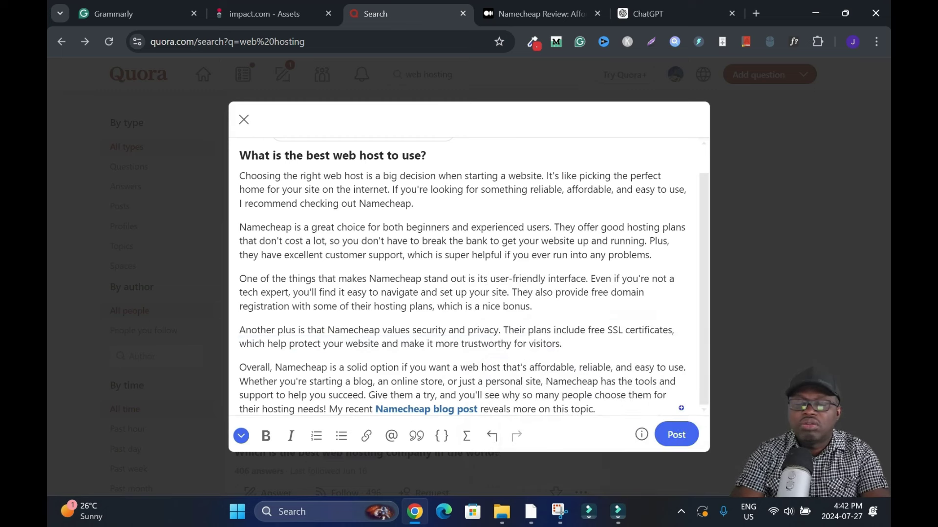
Step: Add two empty lines above the answer's first paragraph and place the cursor there
scroll(468, 276, "up", 1)
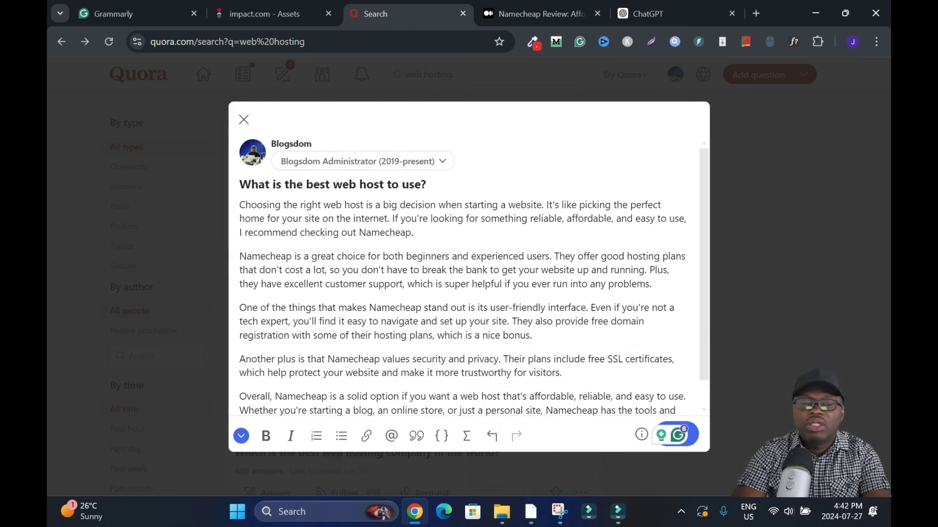
key("Return")
key("Return")
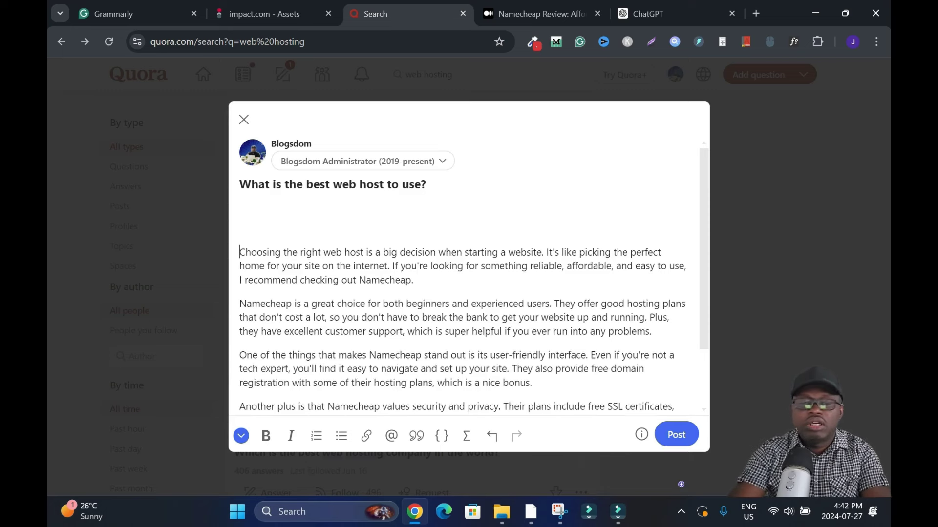
key("Up")
key("Up")
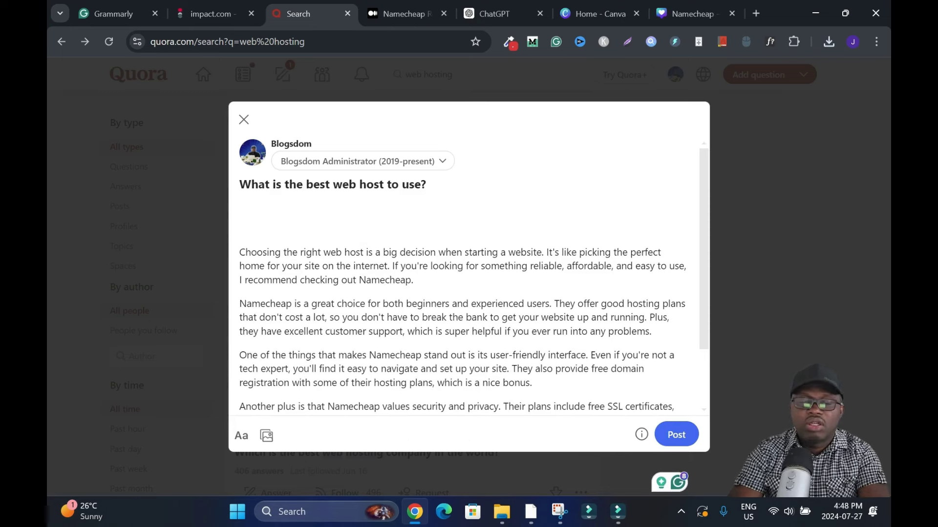
left_click(266, 435)
scroll(315, 293, "down", 15)
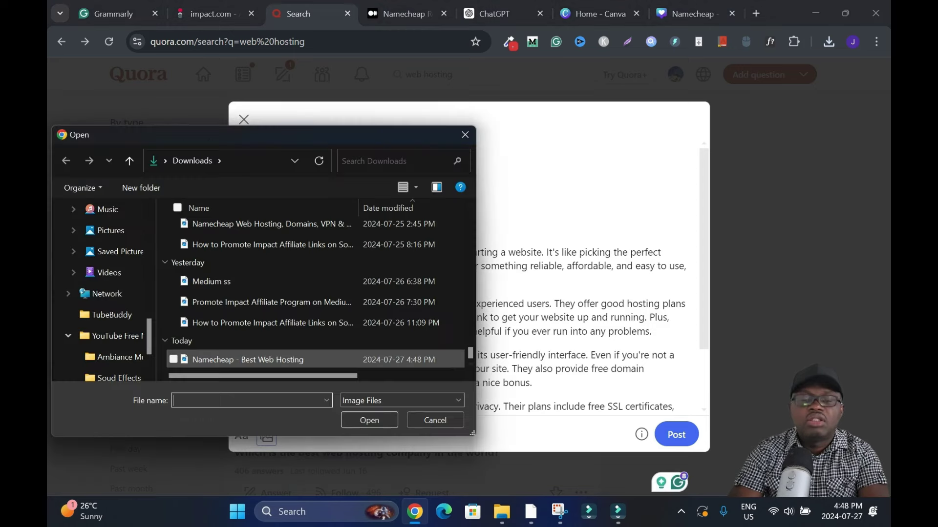
left_click(248, 359)
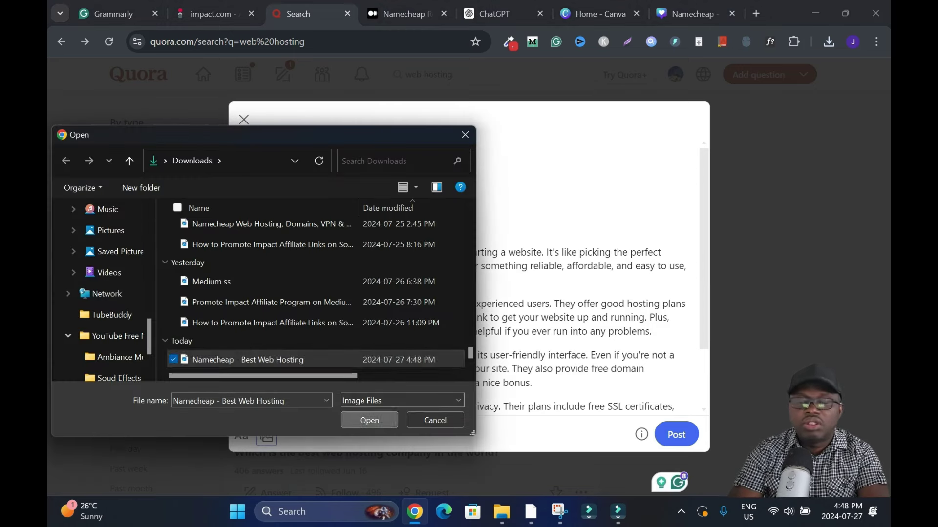
left_click(370, 421)
scroll(437, 276, "up", 2)
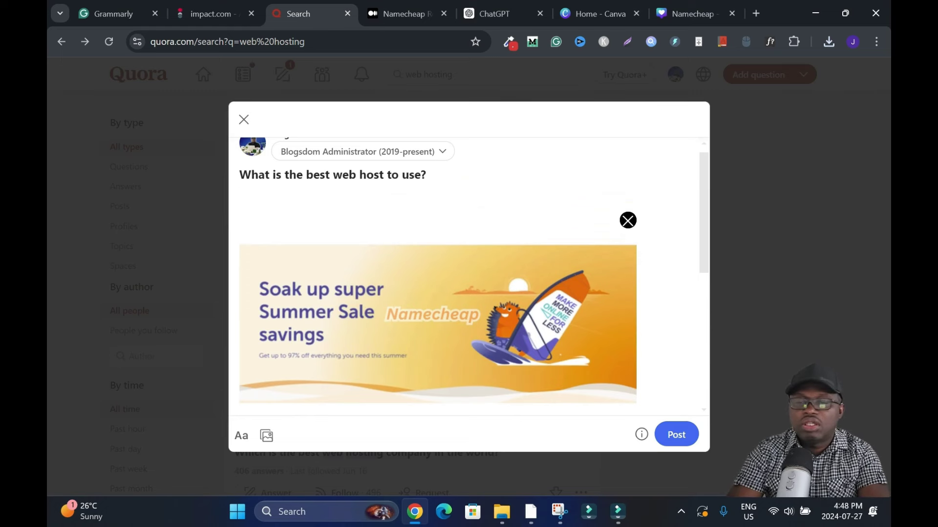
key("ctrl+v")
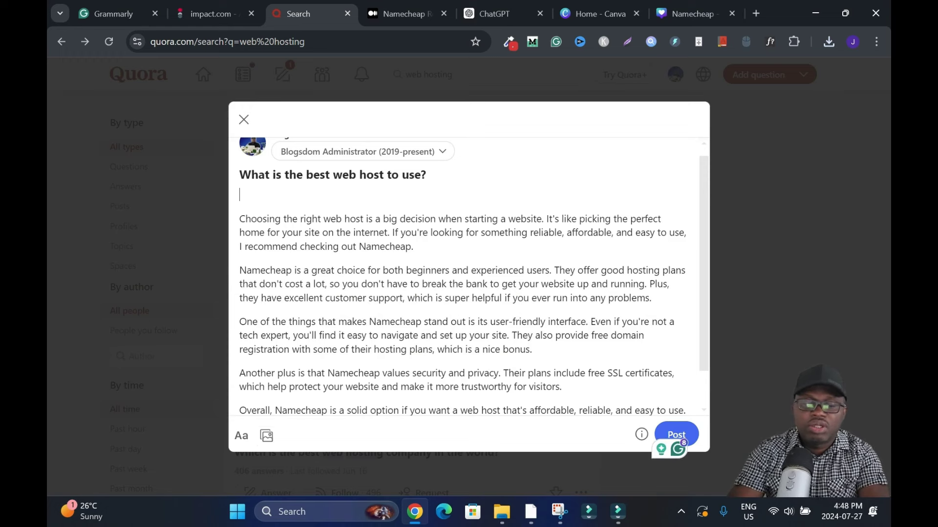
Step: Insert the downloaded image "Namecheap - Best Web Hosting" between the question title and the answer's first paragraph
left_click(266, 436)
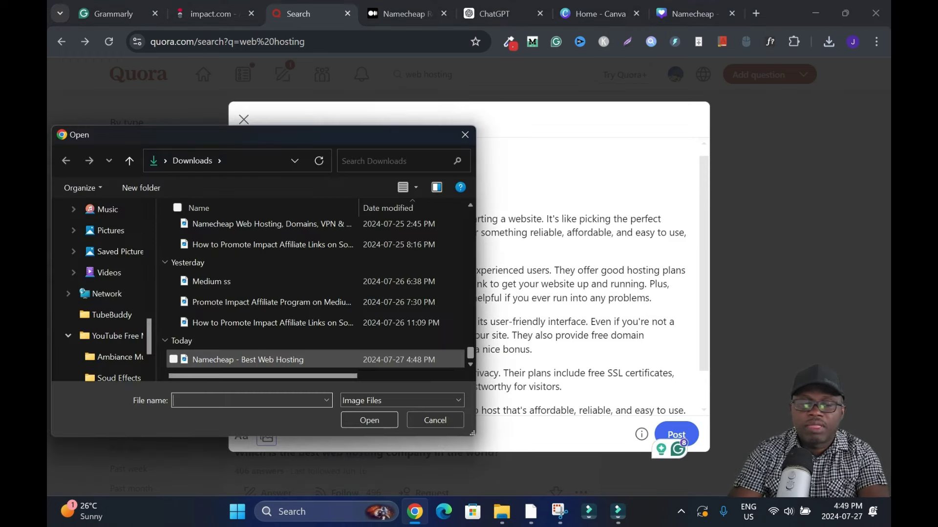
left_click(248, 360)
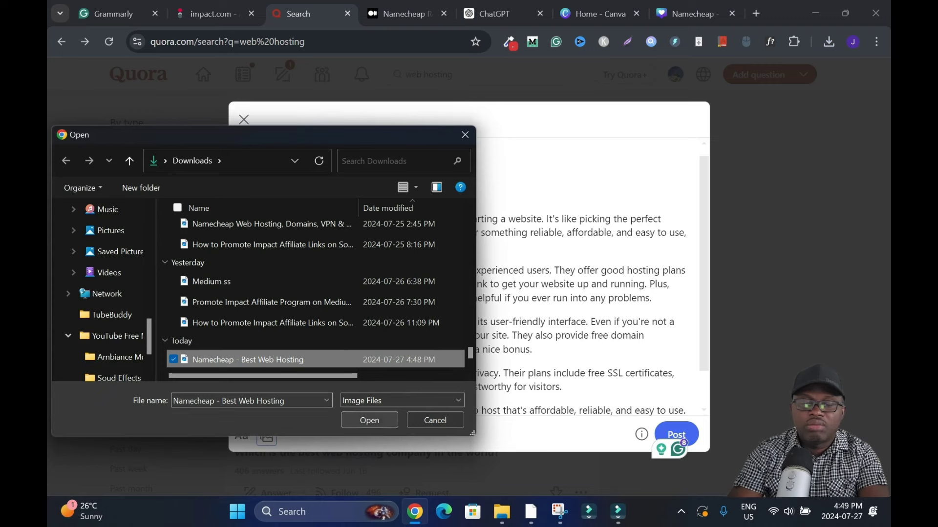
left_click(369, 420)
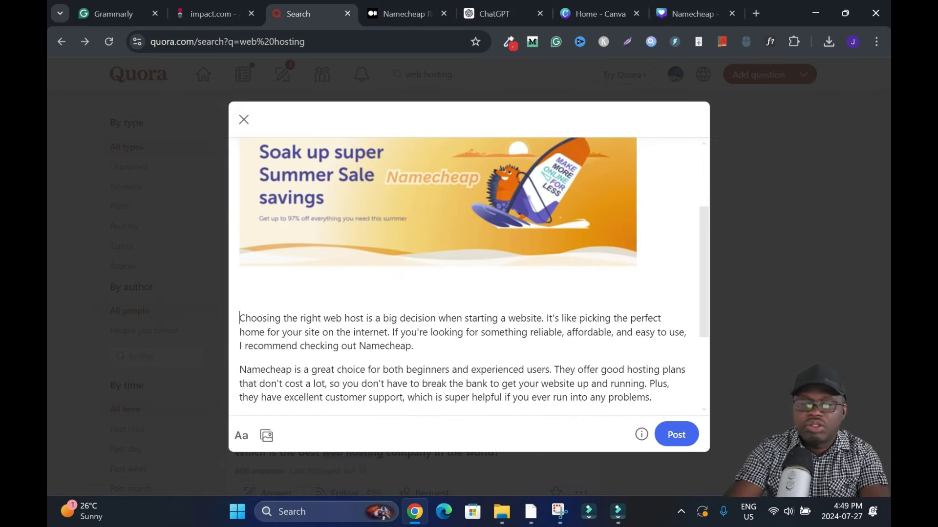
scroll(468, 277, "up", 3)
Step: Remove the bold formatting from the linked words "Namecheap blog post" in the answer's last paragraph
scroll(468, 276, "down", 5)
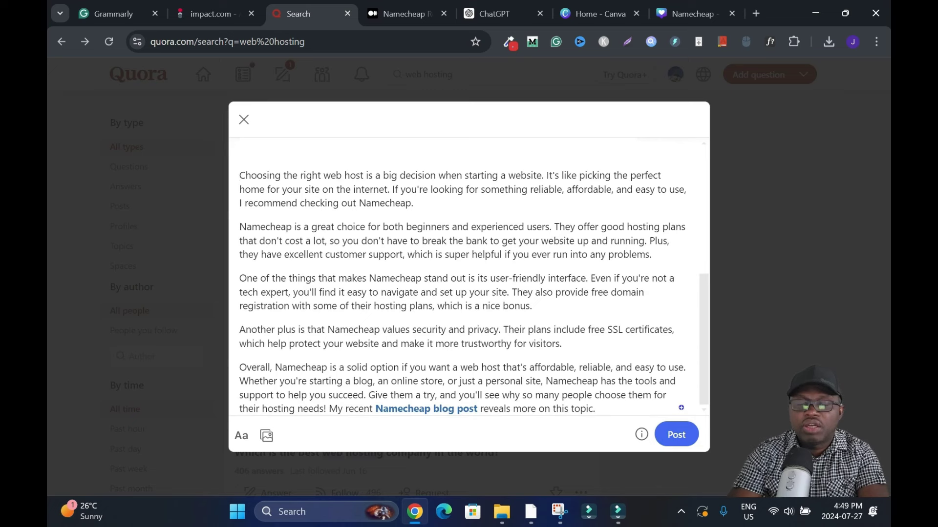
left_click_drag(375, 409, 478, 409)
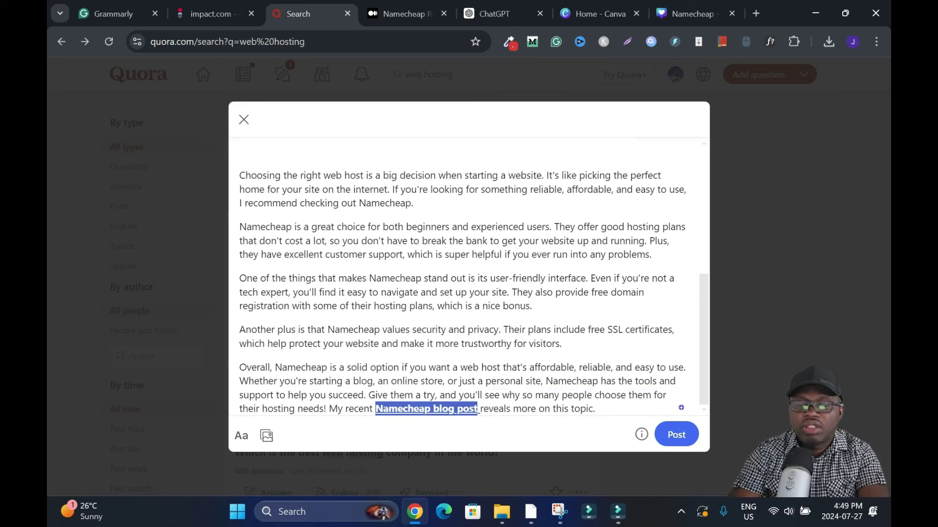
key("Tab")
left_click(241, 436)
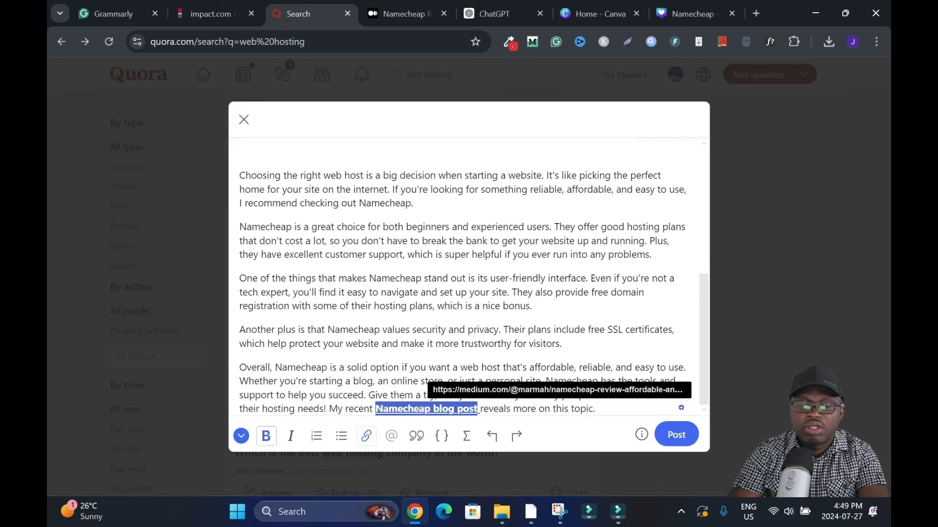
left_click(266, 436)
left_click(561, 344)
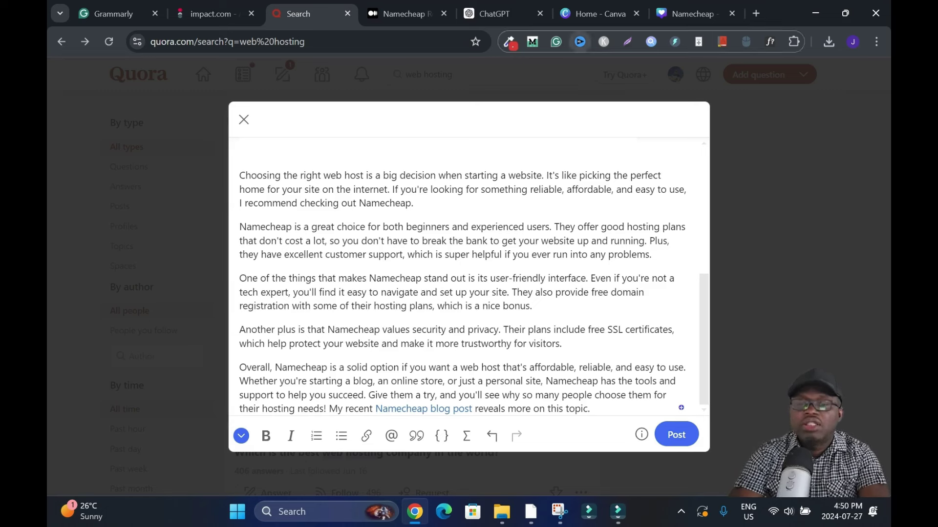
Step: Look through the Medium article "Namecheap Review: Affordable and the Best Web Hosting Now?", examining its affiliate links and the closing disclaimer
left_click(400, 14)
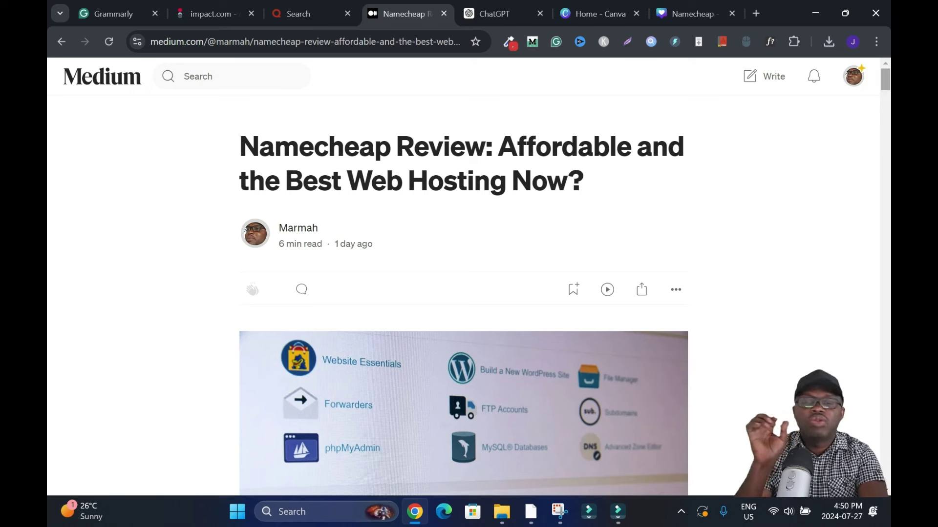
left_click_drag(885, 79, 885, 124)
scroll(364, 366, "up", 5)
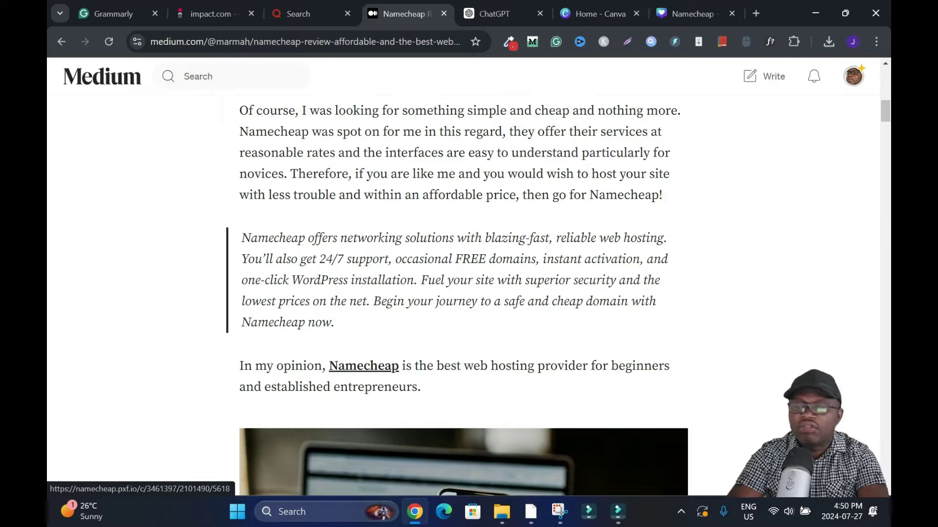
scroll(463, 276, "down", 20)
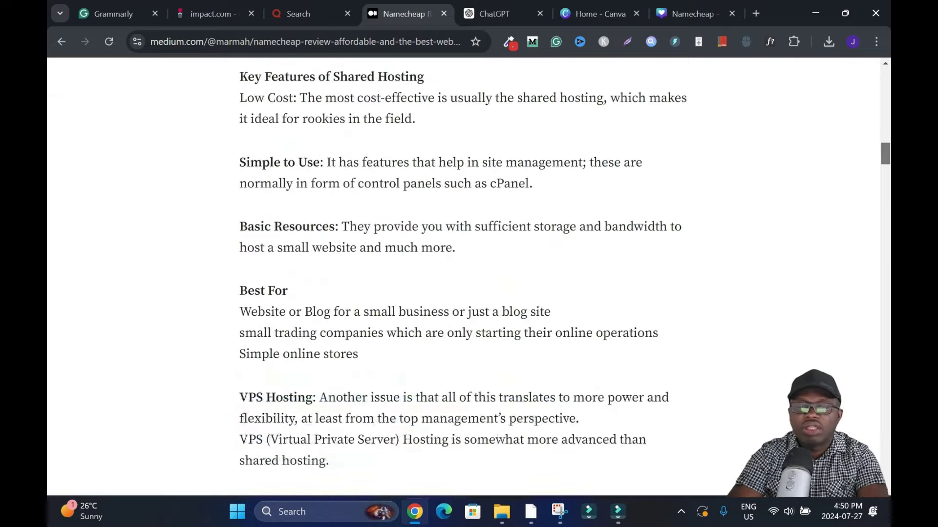
scroll(464, 276, "down", 20)
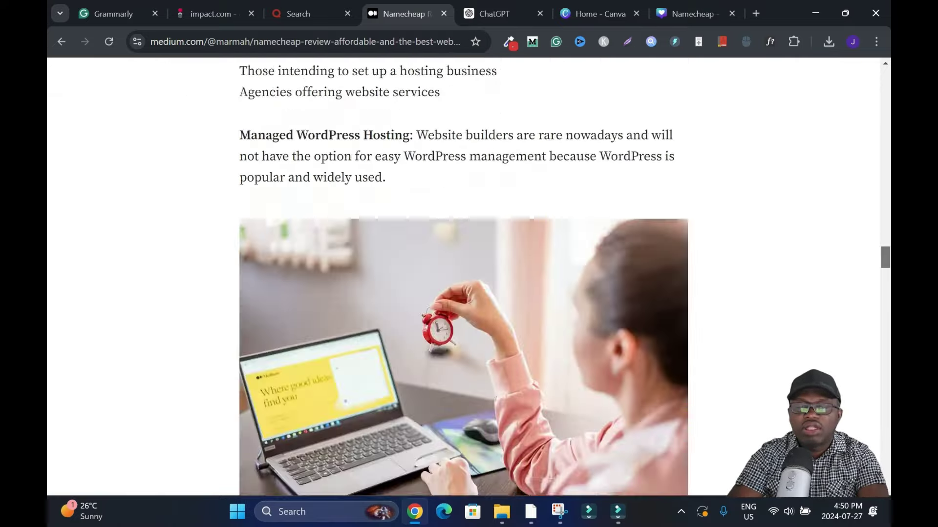
scroll(430, 204, "down", 20)
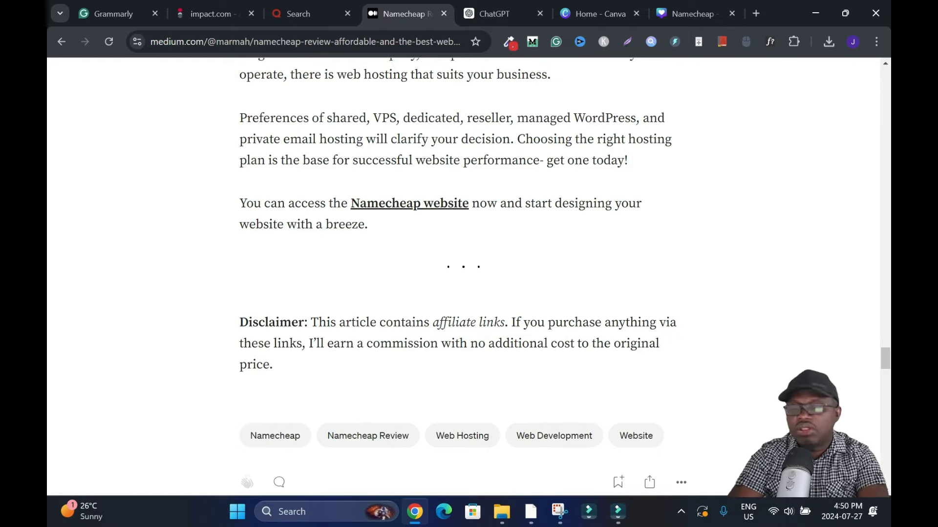
scroll(464, 274, "up", 15)
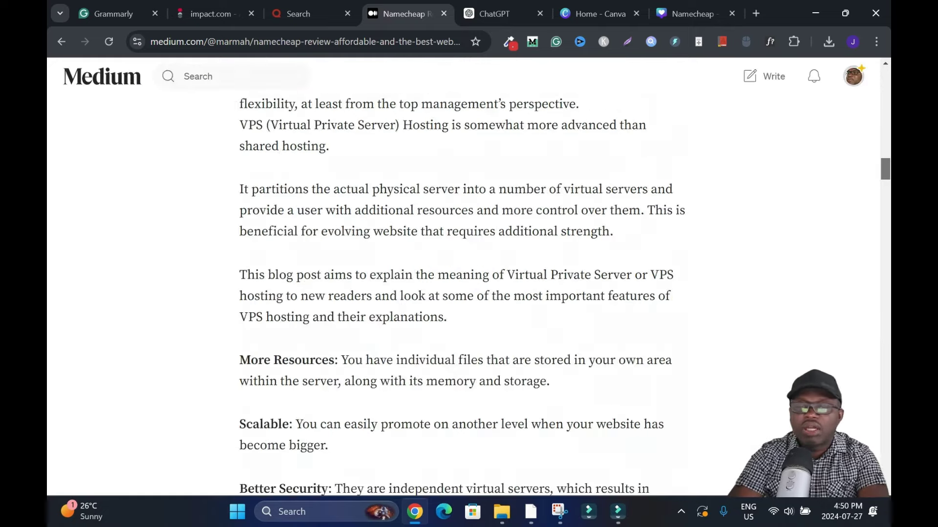
scroll(464, 273, "up", 10)
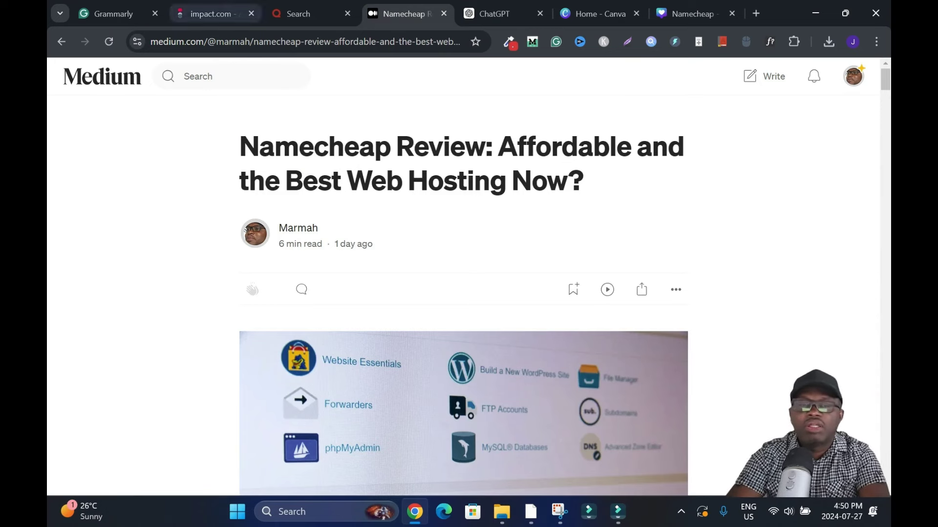
Step: Publish the answer on Quora and review the published post from its image to the closing blog post link
key("ctrl+Page_Up")
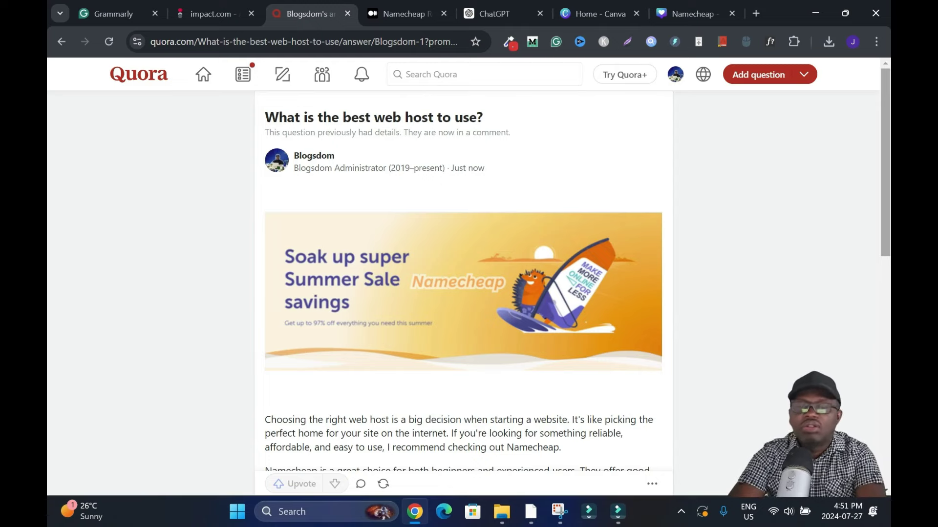
scroll(463, 281, "down", 5)
scroll(463, 281, "up", 5)
scroll(463, 281, "down", 2)
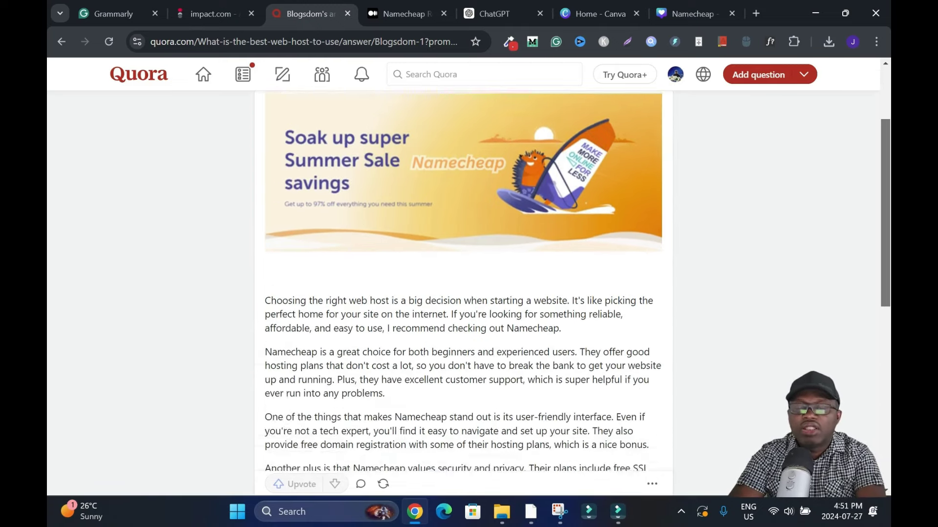
scroll(463, 281, "down", 3)
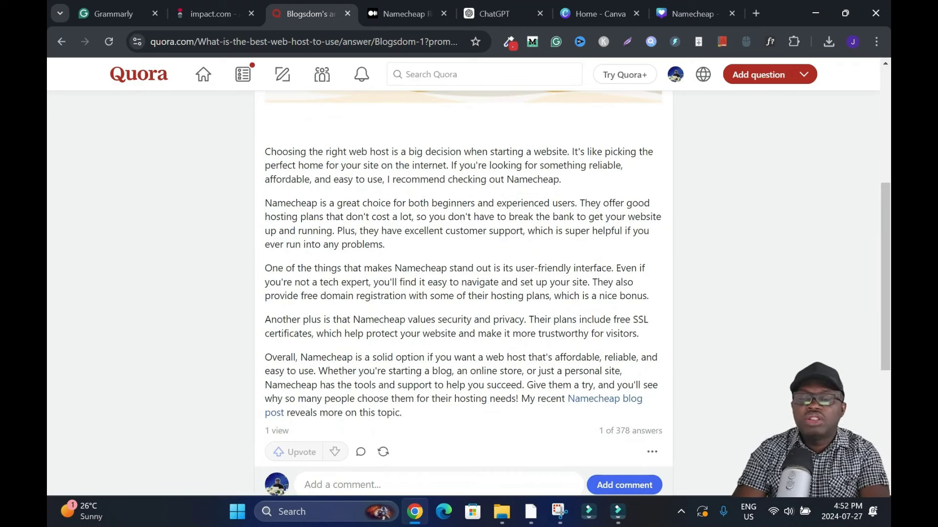
Step: Highlight the published answer's opening paragraph and its word "Namecheap", and look over the remaining paragraphs
triple_click(439, 165)
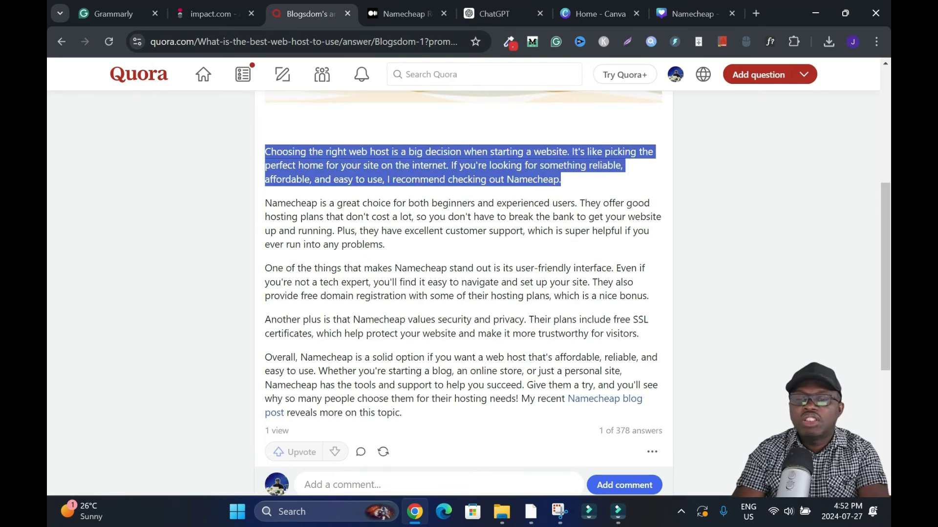
left_click(439, 165)
left_click_drag(506, 179, 561, 179)
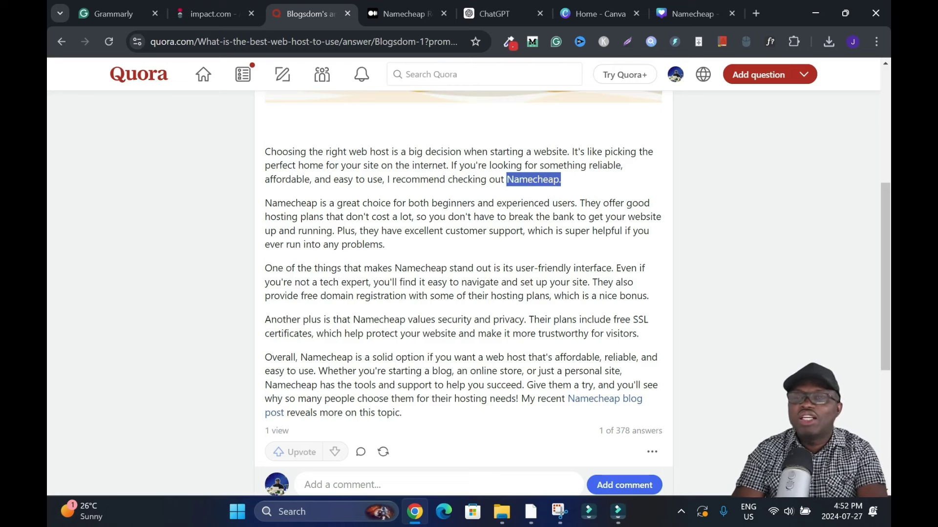
left_click(561, 179)
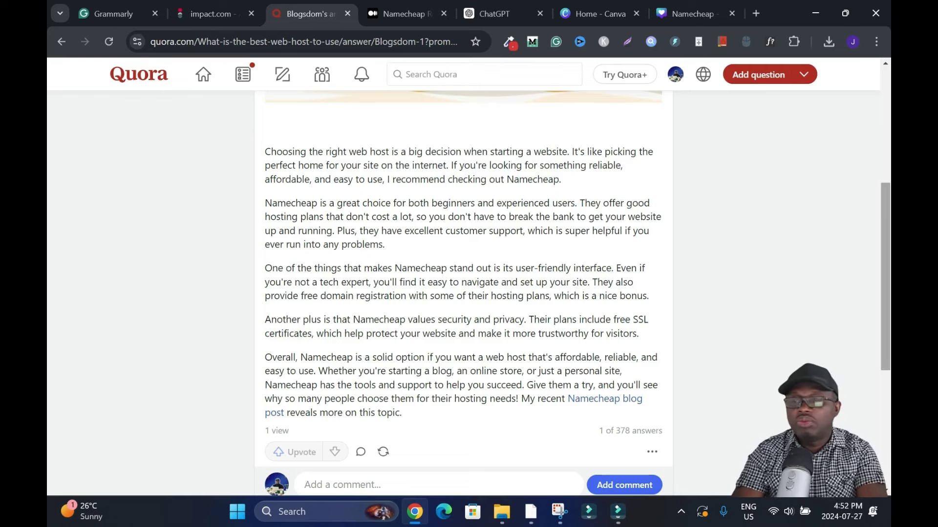
scroll(464, 293, "down", 2)
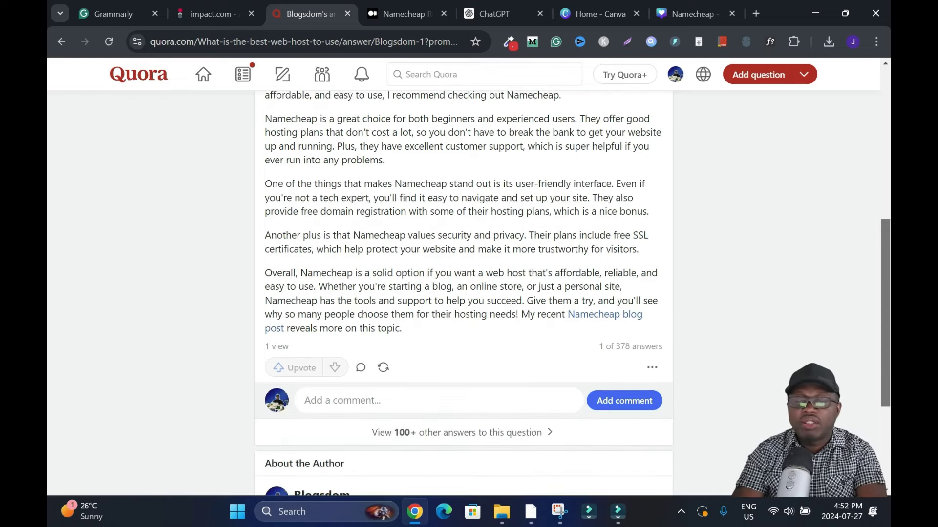
scroll(464, 293, "up", 1)
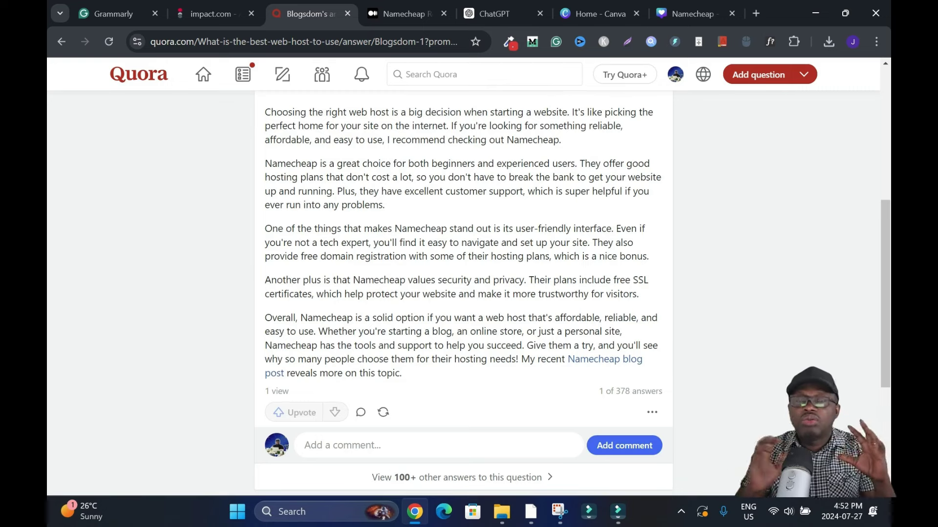